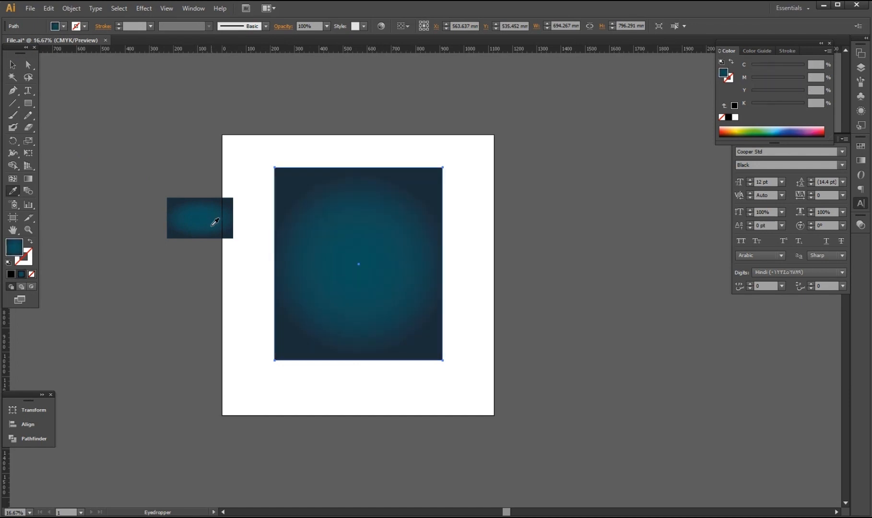
Eyedrop the dark teal radial gradient onto the background rectangle and draw a 510.822 mm circle beside it.
left_click(12, 65)
left_click(236, 244)
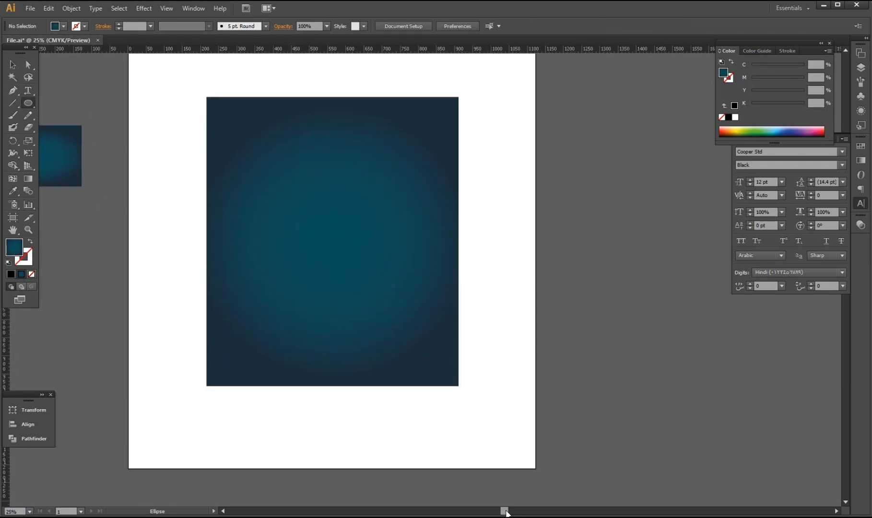
left_click_drag(510, 512, 569, 511)
left_click_drag(513, 265, 547, 319)
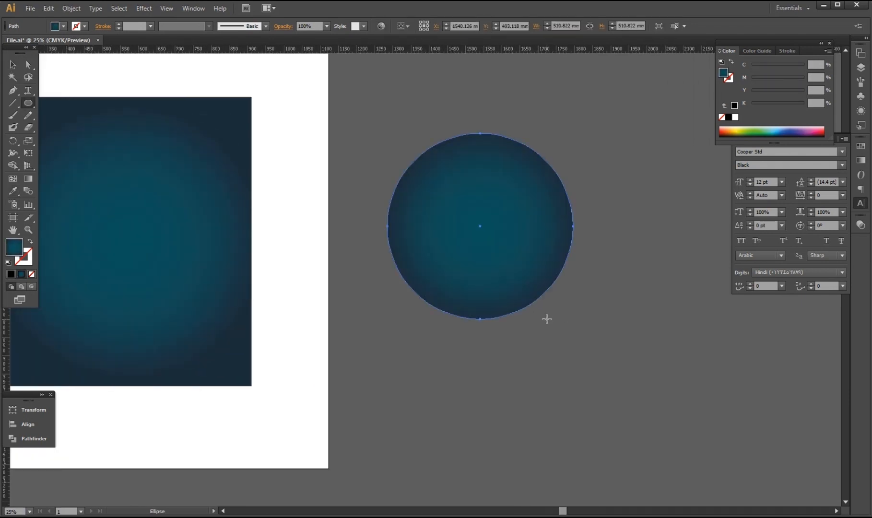
Apply the White, Black gradient preset to the circle with Type set to Radial.
key("v")
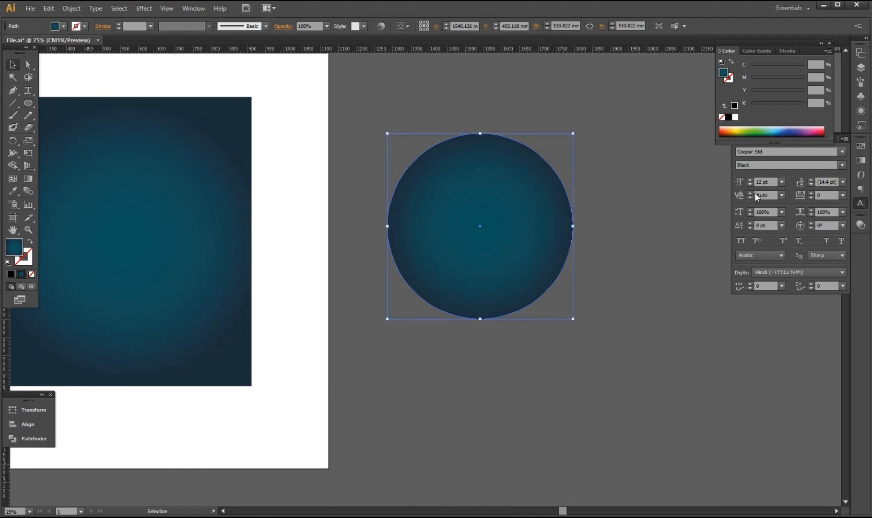
left_click(854, 162)
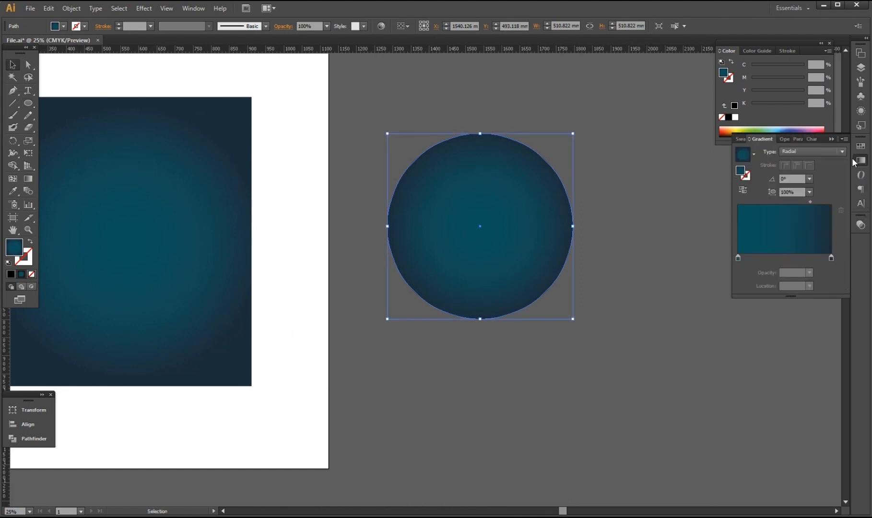
left_click(752, 154)
left_click(748, 175)
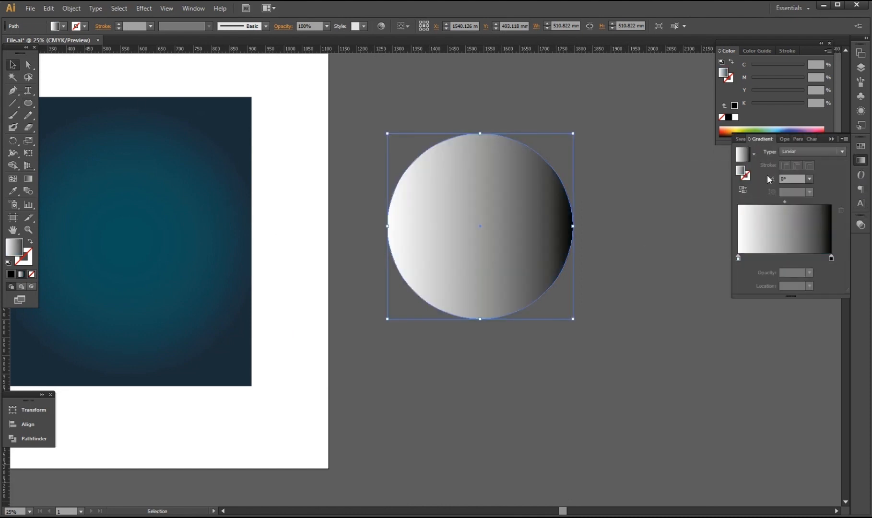
left_click(835, 151)
left_click(835, 162)
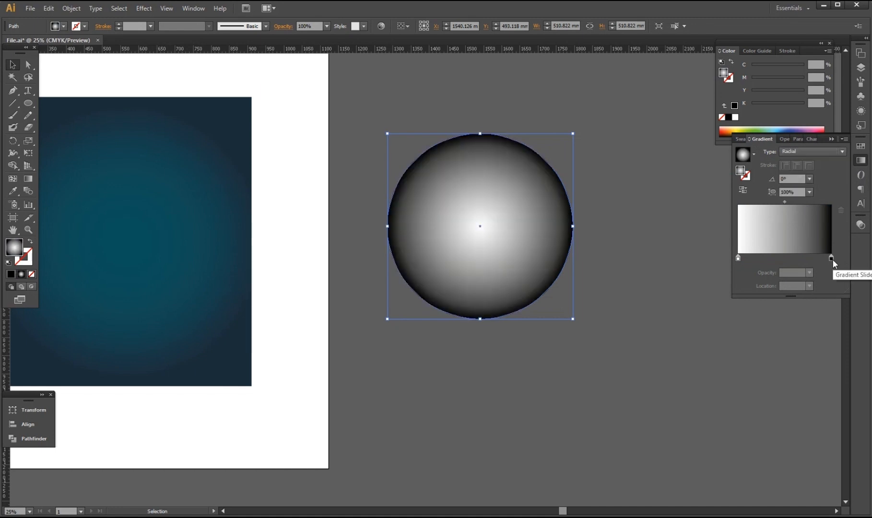
Reverse the gradient stops so black sits at 0% in the centre and white at the edges.
mouse_move(832, 259)
left_mouse_down()
mouse_move(760, 258)
mouse_move(831, 258)
left_mouse_up()
left_click_drag(760, 258, 724, 274)
left_click(29, 64)
left_click(595, 365)
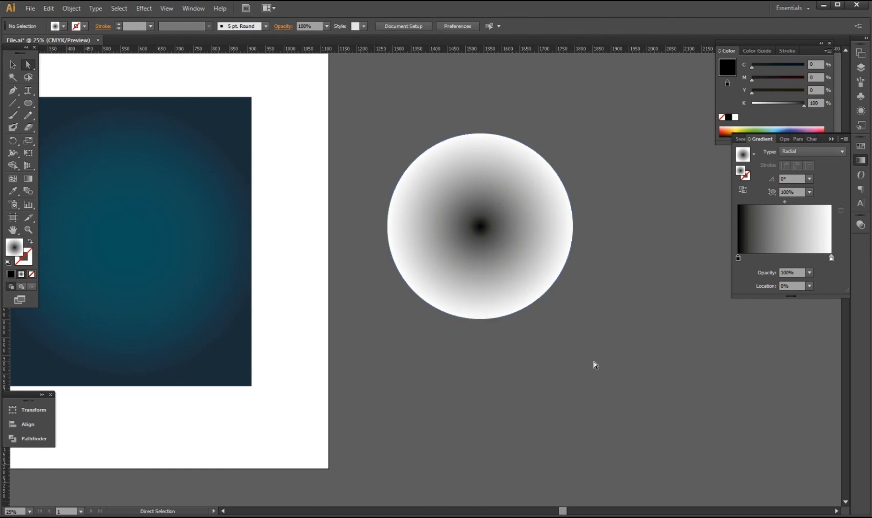
left_click_drag(428, 152, 566, 330)
left_click(13, 65)
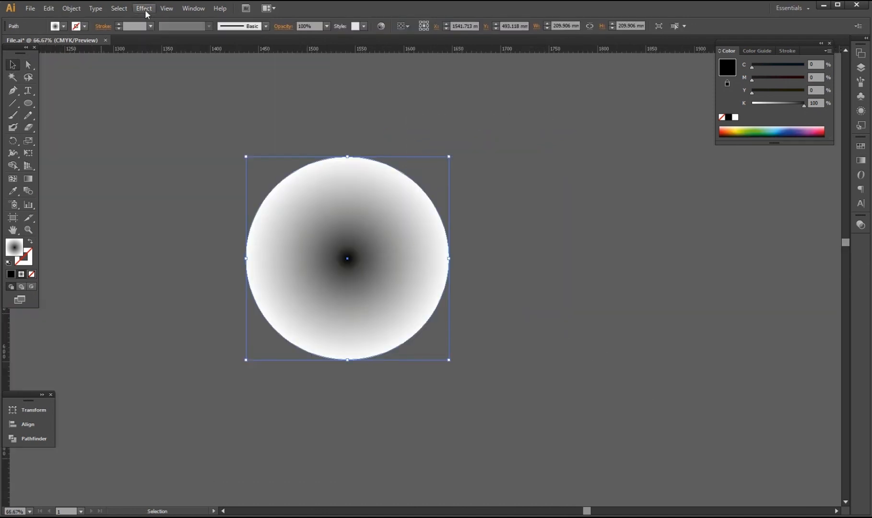
Apply Pixelate > Color Halftone to the circle, then expand its appearance into an embedded 300 PPI image.
left_click(144, 8)
mouse_move(234, 204)
left_click(273, 205)
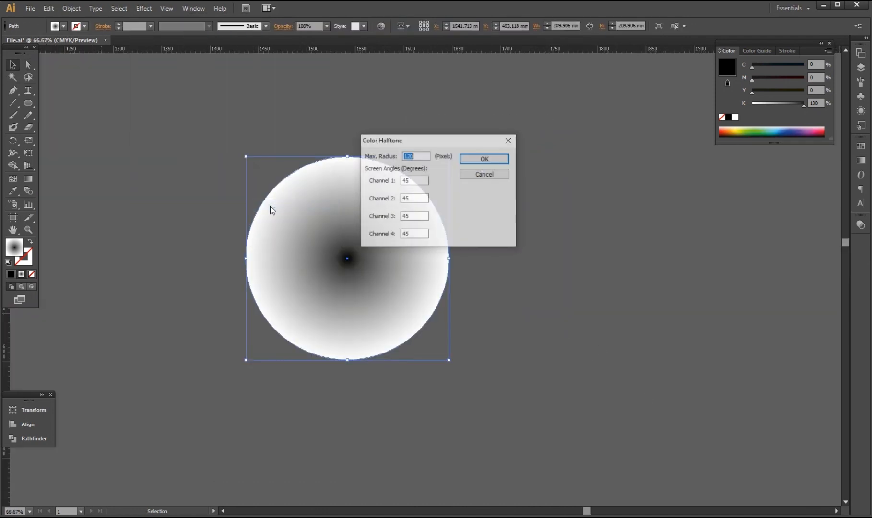
left_click(483, 160)
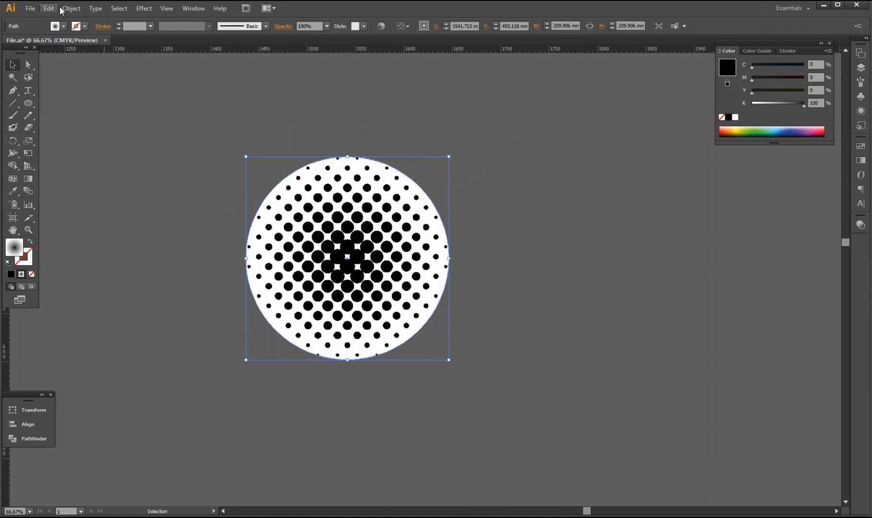
left_click(71, 8)
left_click(125, 130)
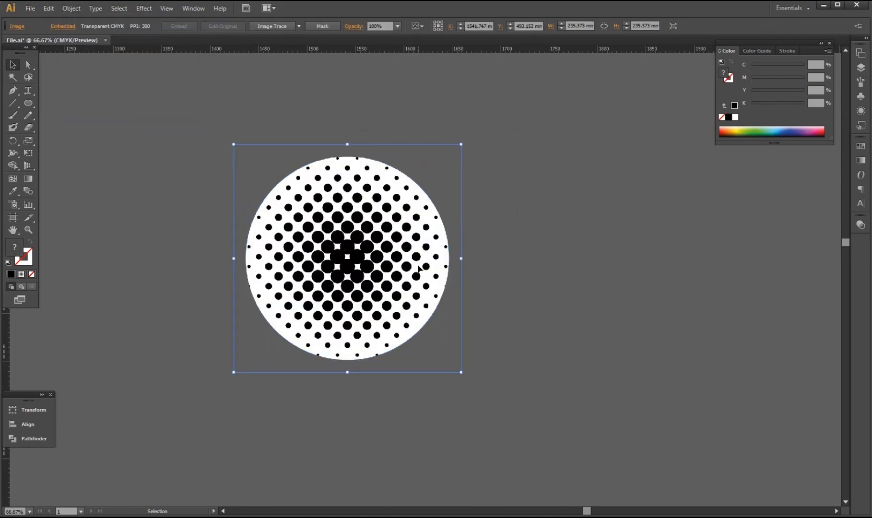
Image Trace the halftone with the 3 Colors preset and expand it into vector paths.
left_click(299, 26)
left_click(316, 89)
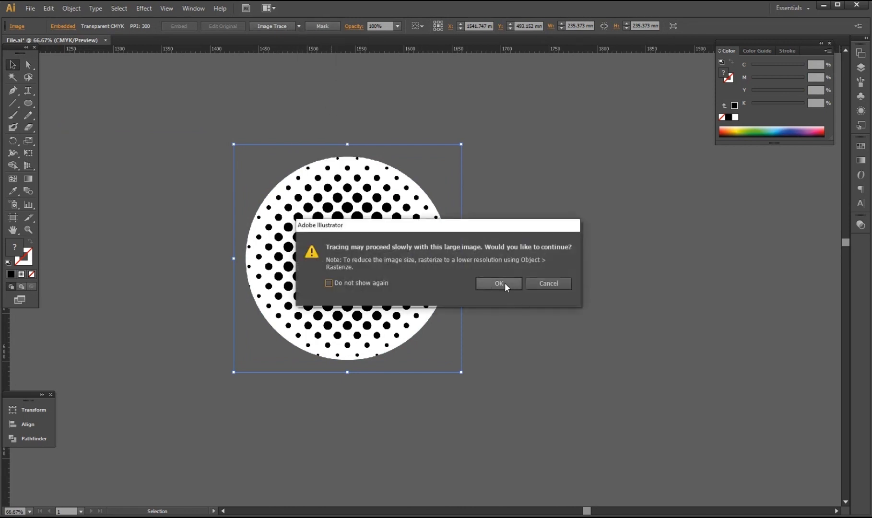
left_click(505, 282)
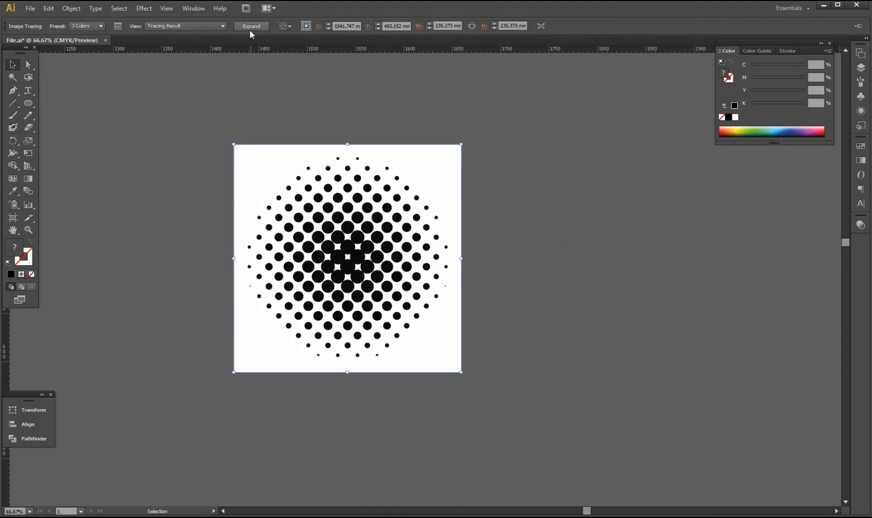
left_click(257, 26)
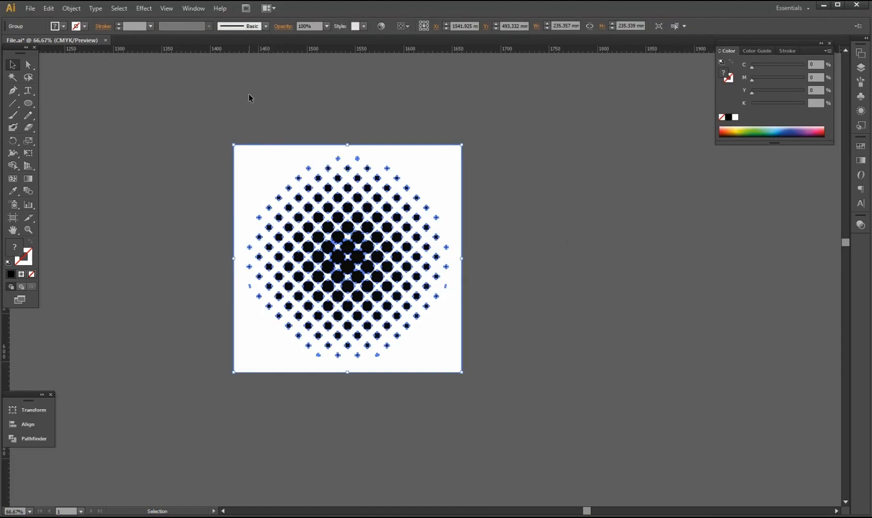
Delete the white background rectangle and the white gap shapes, leaving only the dots.
left_click(175, 146)
key("a")
left_click(263, 172)
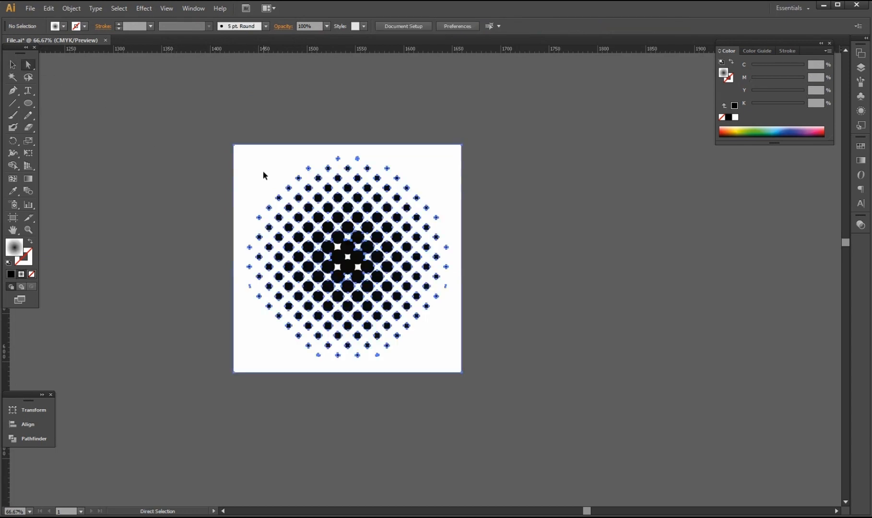
key("Delete")
scroll(360, 272, "up", 4)
left_click(416, 263)
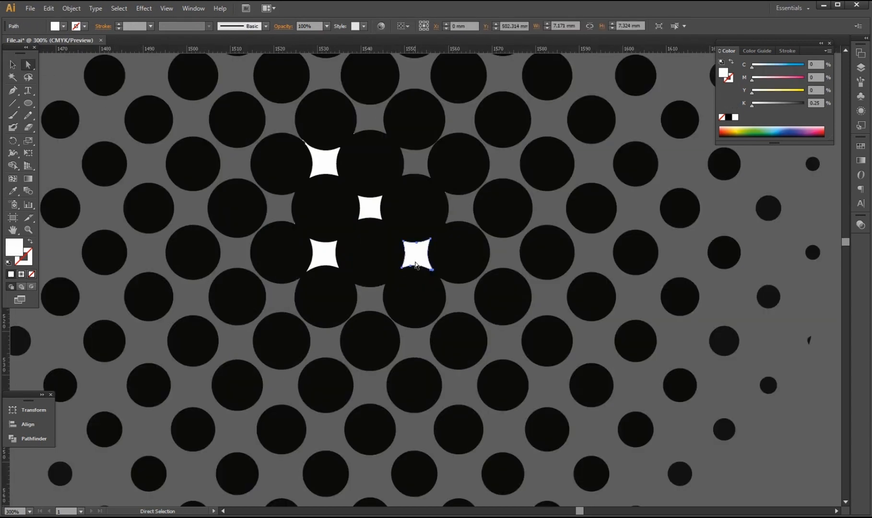
key("Delete")
left_click(368, 210)
key("Delete")
left_click(324, 163)
key("Delete")
left_click(326, 254)
key("Delete")
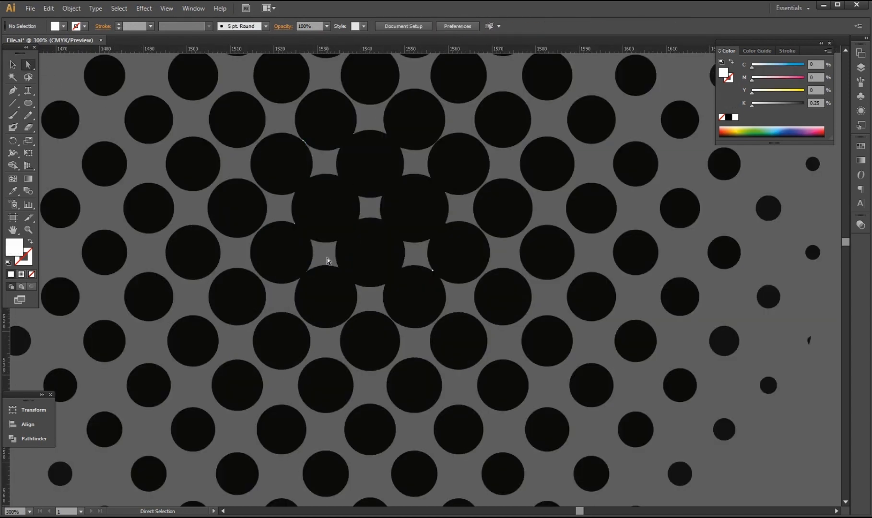
scroll(336, 263, "down", 4)
Make the halftone dots white with K at 0 and position the group over the blue background.
left_click(13, 68)
left_click_drag(136, 93, 523, 403)
scroll(436, 411, "down", 1)
left_click_drag(779, 104, 749, 109)
left_click_drag(467, 428, 235, 361)
scroll(425, 382, "down", 3)
left_click_drag(234, 361, 272, 395)
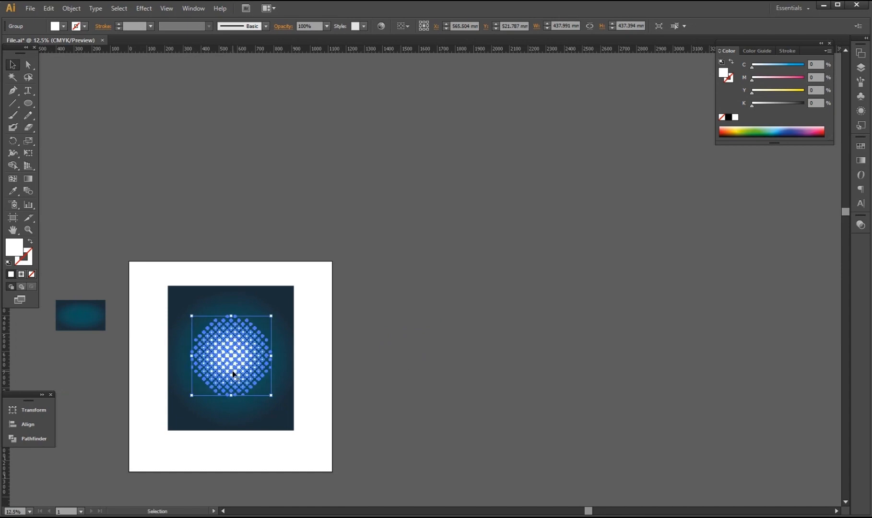
Shift the halftone group slightly left to centre it on the background.
left_click(278, 466)
scroll(207, 393, "up", 2)
left_click(273, 334)
left_click_drag(273, 334, 269, 333)
scroll(270, 333, "down", 3)
scroll(249, 237, "up", 1)
scroll(225, 264, "up", 1)
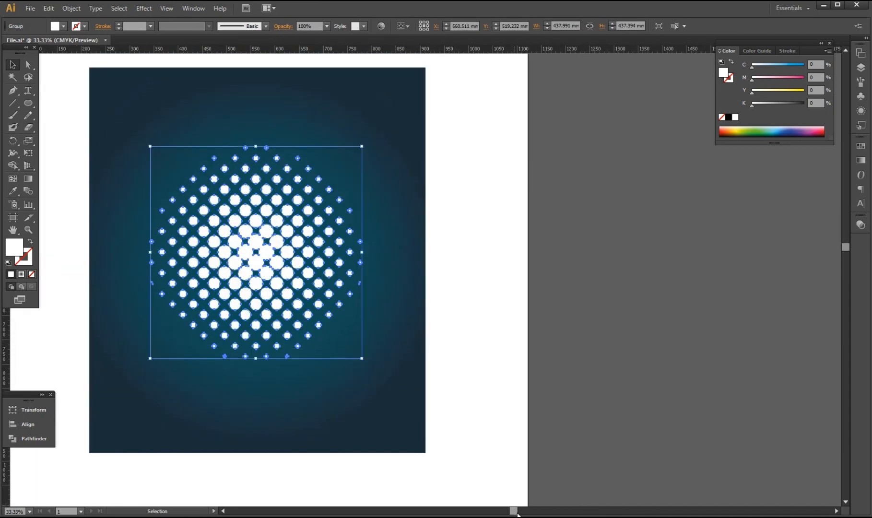
left_click_drag(517, 513, 488, 512)
scroll(422, 314, "up", 2)
scroll(402, 311, "down", 1)
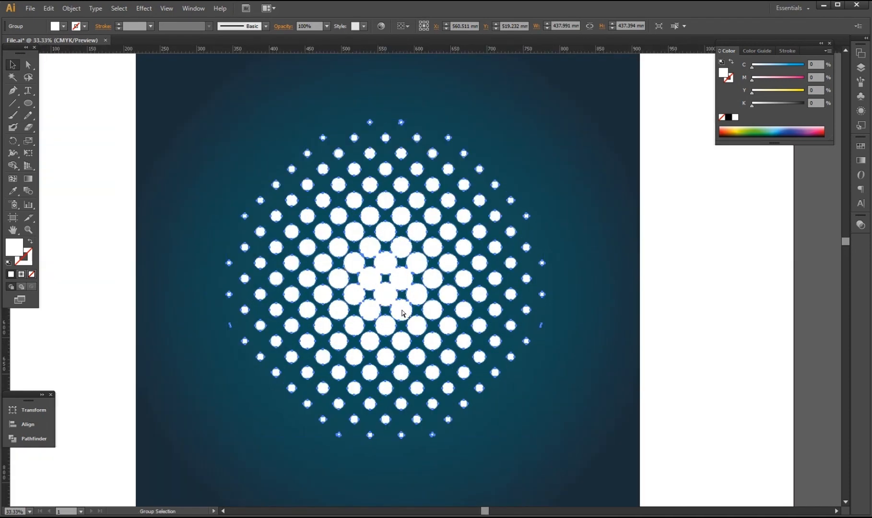
scroll(398, 295, "up", 1)
left_click(130, 228)
left_click(441, 295)
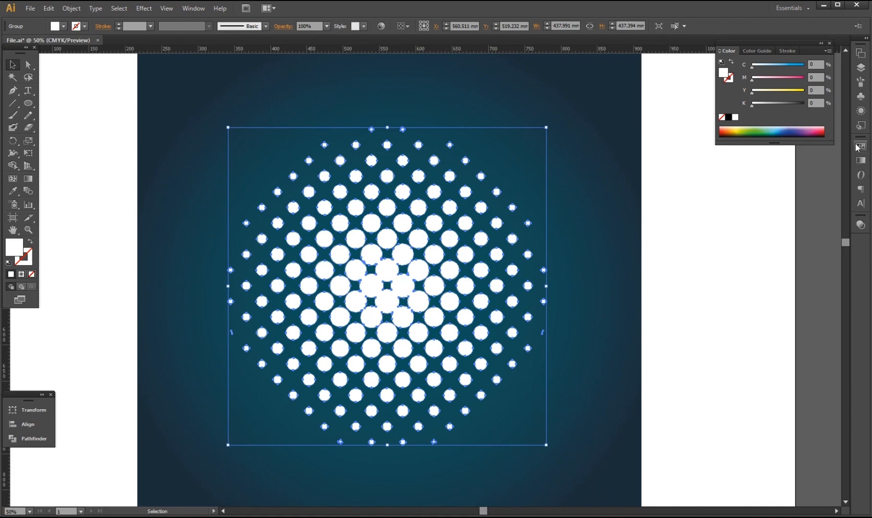
Set the halftone dots to Overlay blend mode at 80% opacity.
left_click(860, 225)
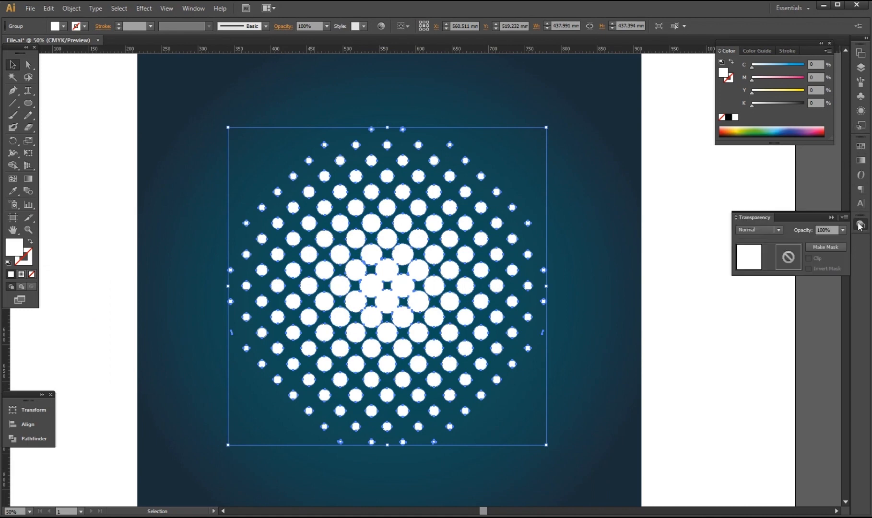
left_click(778, 229)
left_click(750, 324)
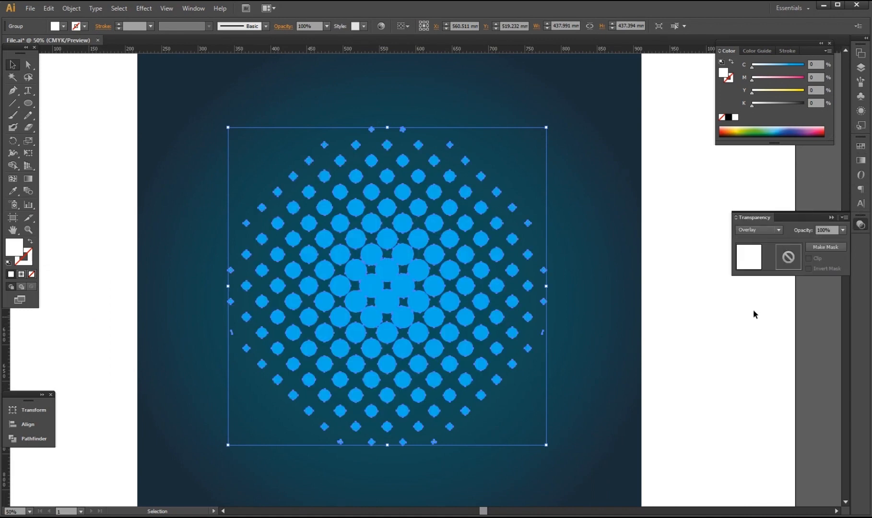
left_click_drag(830, 230, 787, 230)
type("80")
key("Return")
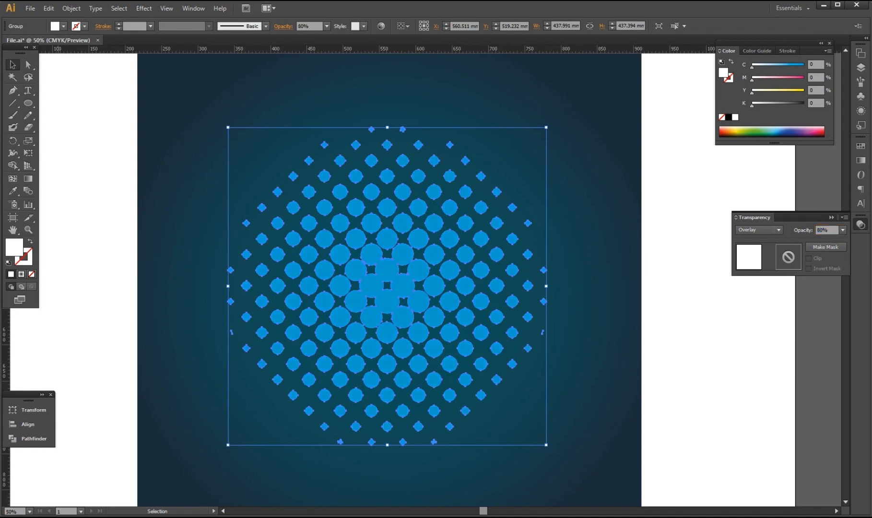
left_click(701, 350)
scroll(464, 302, "down", 1)
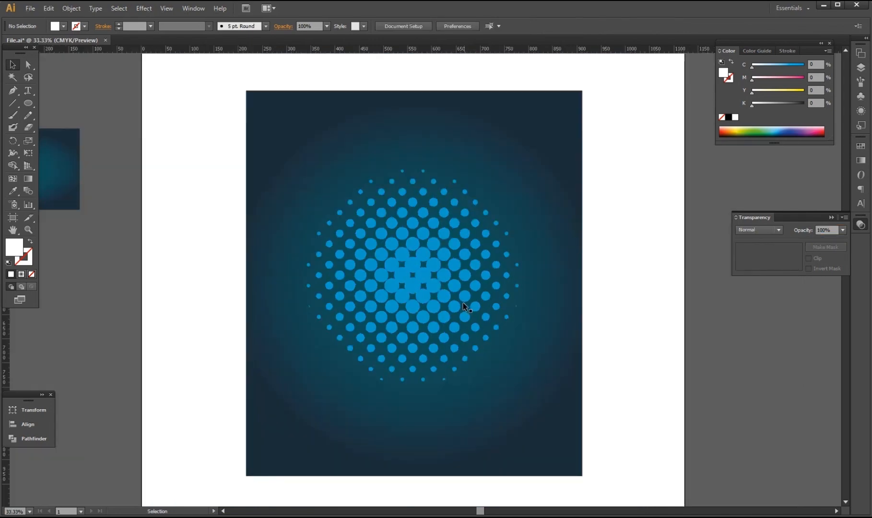
Place the Shoes.psd red sneaker image into the poster from the desktop.
mouse_move(286, 517)
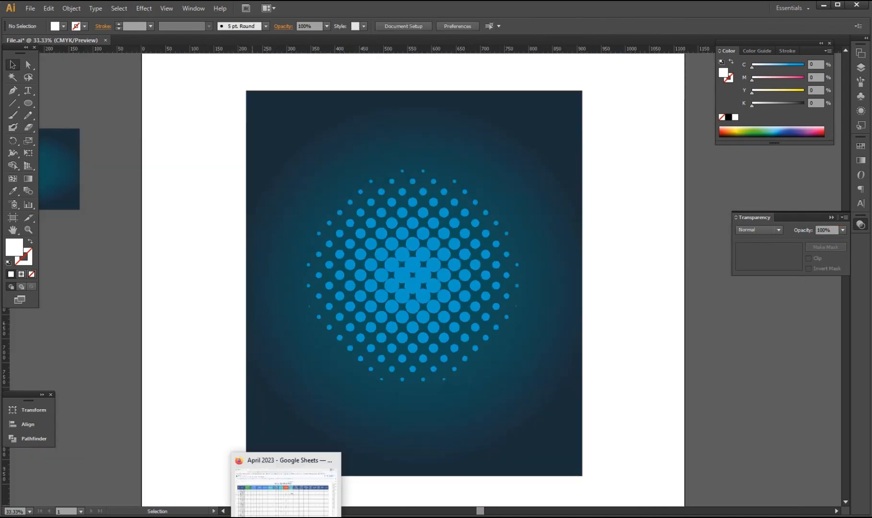
left_click(824, 4)
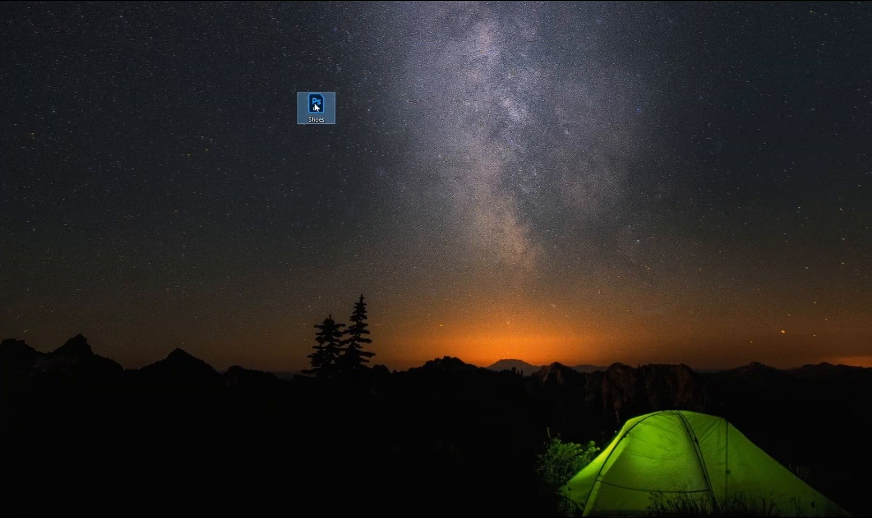
left_click_drag(316, 108, 315, 298)
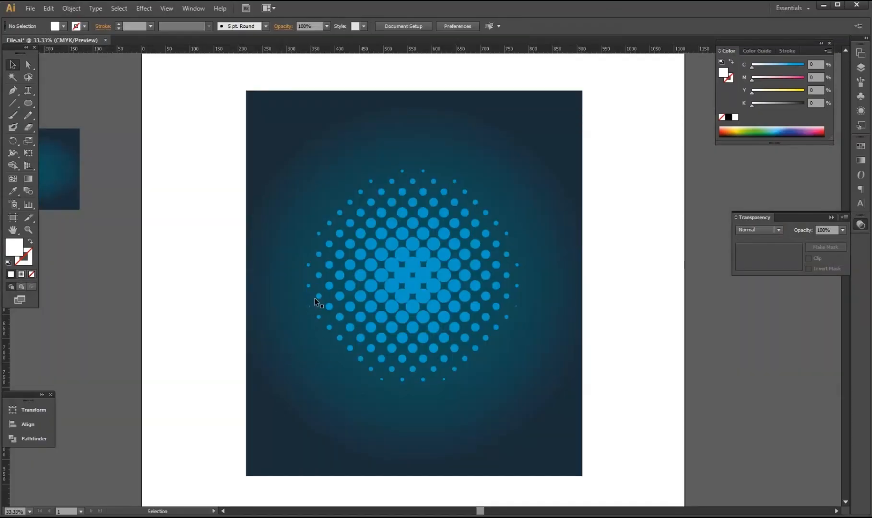
Scale the shoe down, tilt it slightly counter-clockwise, and centre it over the halftone dots.
scroll(319, 304, "down", 2)
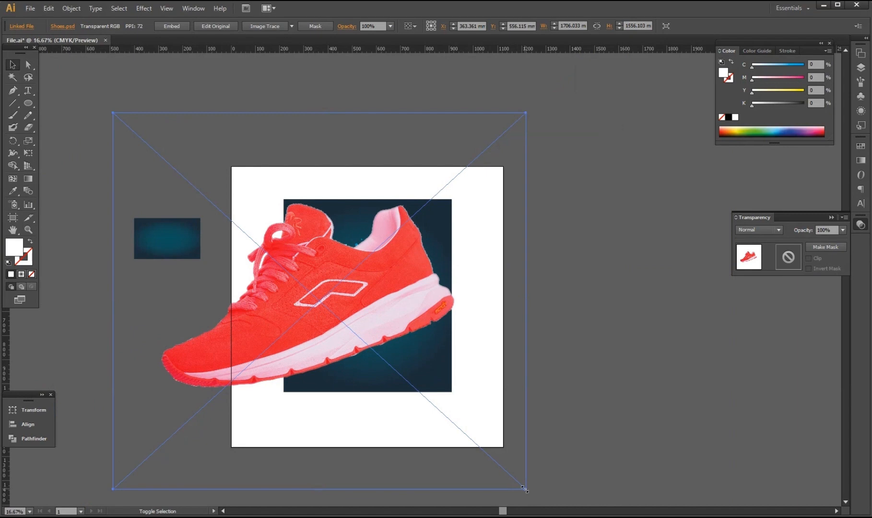
left_click_drag(525, 489, 370, 347)
left_click_drag(325, 329, 384, 323)
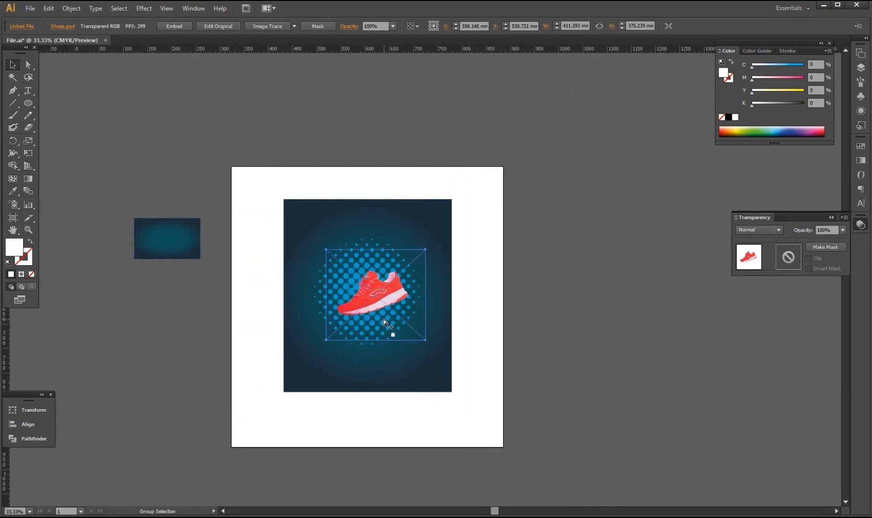
left_click_drag(463, 356, 437, 349)
scroll(422, 331, "left", 1)
scroll(378, 308, "up", 2)
left_click_drag(407, 259, 384, 240)
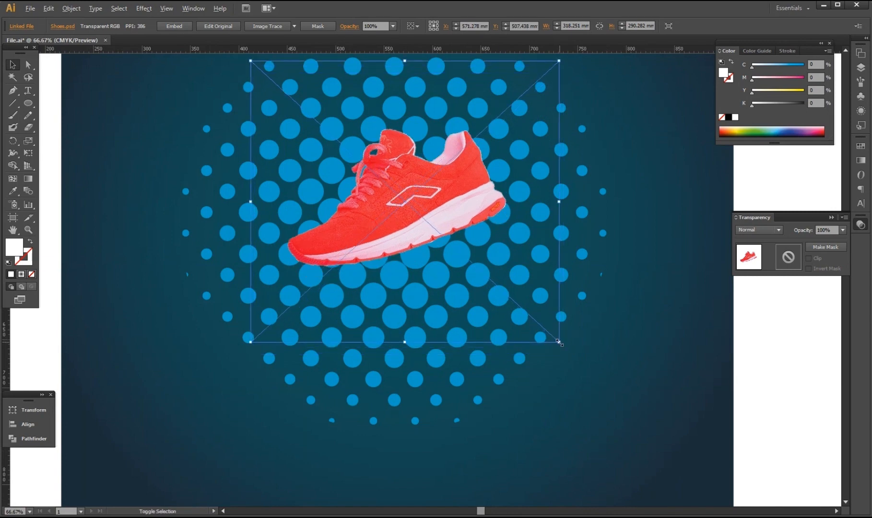
left_click_drag(559, 341, 618, 335)
left_click(354, 407)
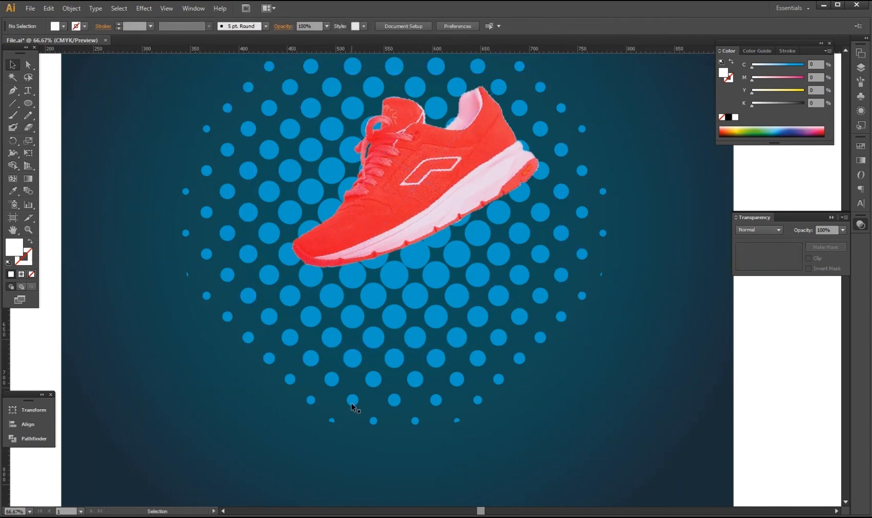
left_click(29, 102)
Draw a flat oval and move it up under the shoe's sole.
left_click_drag(327, 306, 538, 325)
key("v")
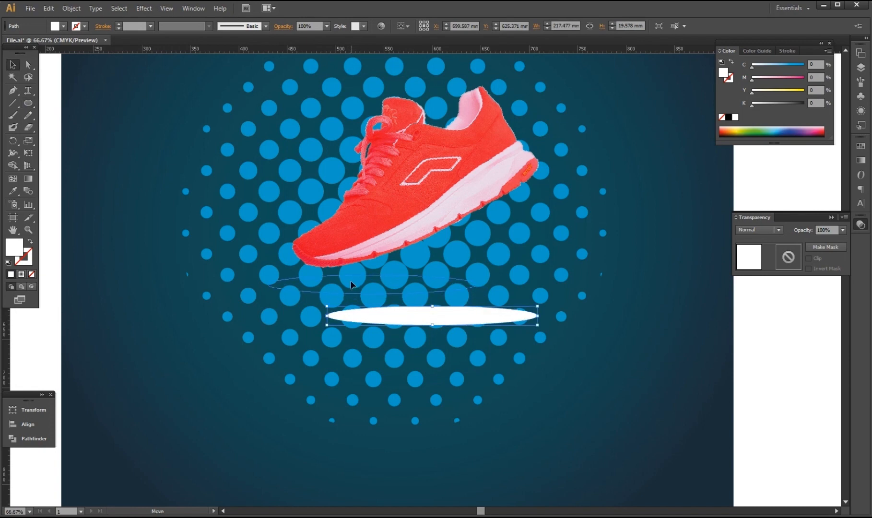
left_click_drag(411, 316, 367, 286)
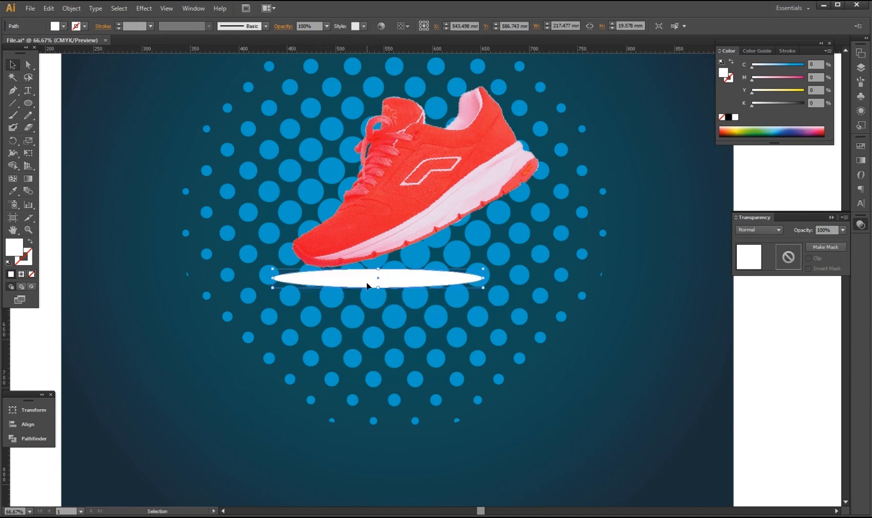
Give the oval 40% opacity and raise its cyan, magenta and yellow to 100 for a dark shadow.
left_click(772, 64)
left_click(825, 231)
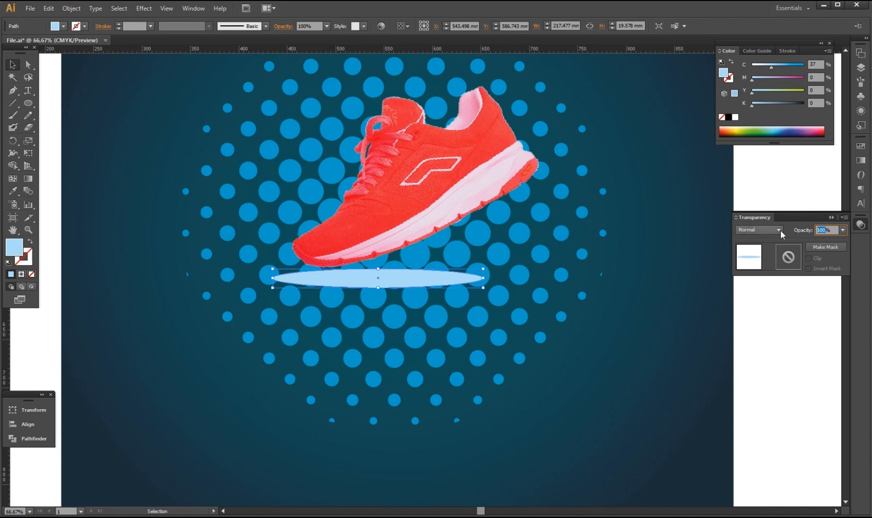
type("40")
key("Return")
key("ctrl+minus")
left_click_drag(771, 68, 804, 67)
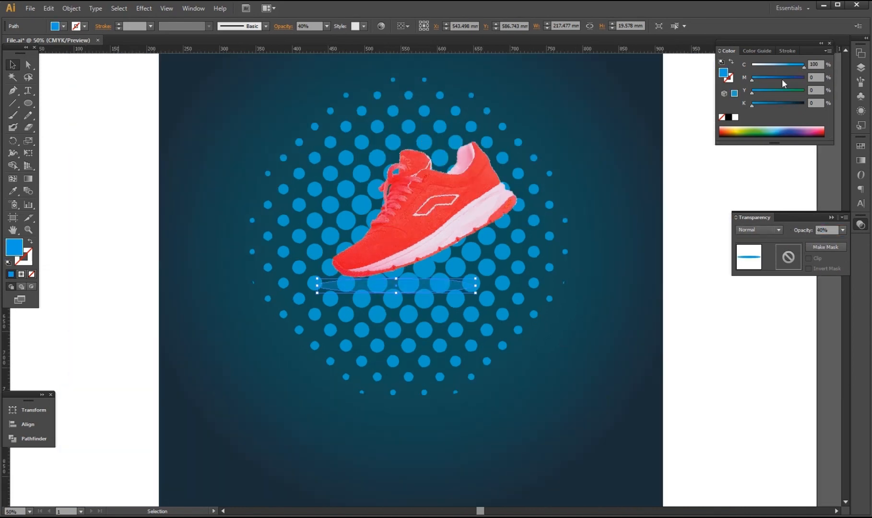
left_click_drag(752, 92, 843, 91)
left_click_drag(752, 80, 804, 80)
Nudge the shadow oval up slightly with the arrow key.
left_click(703, 249)
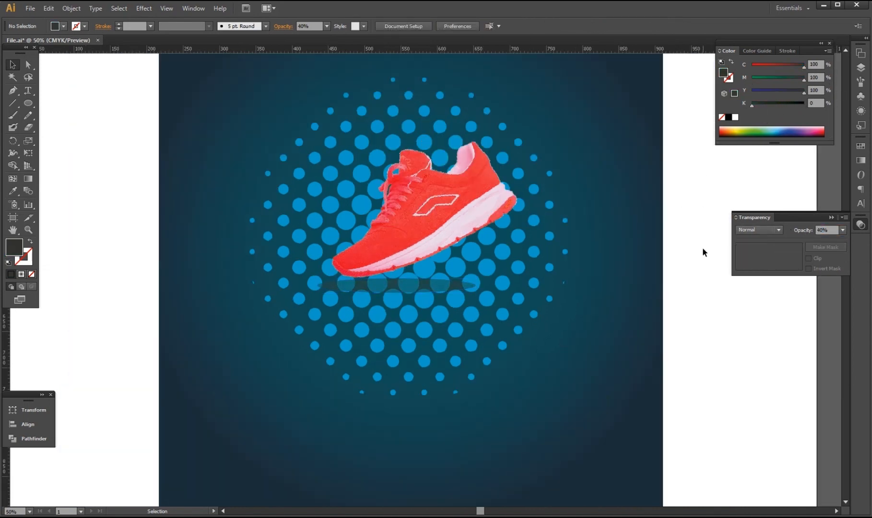
left_click(396, 288)
key("Up")
key("Up")
key("Up")
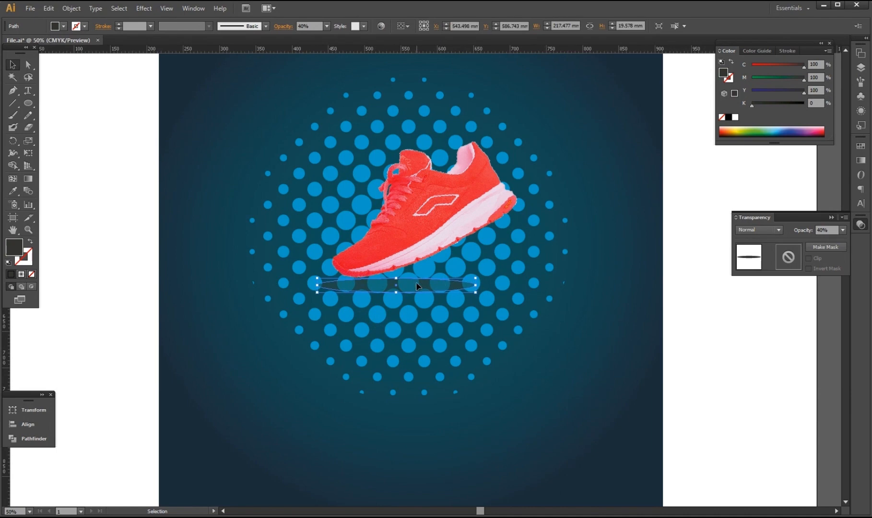
key("ctrl+minus")
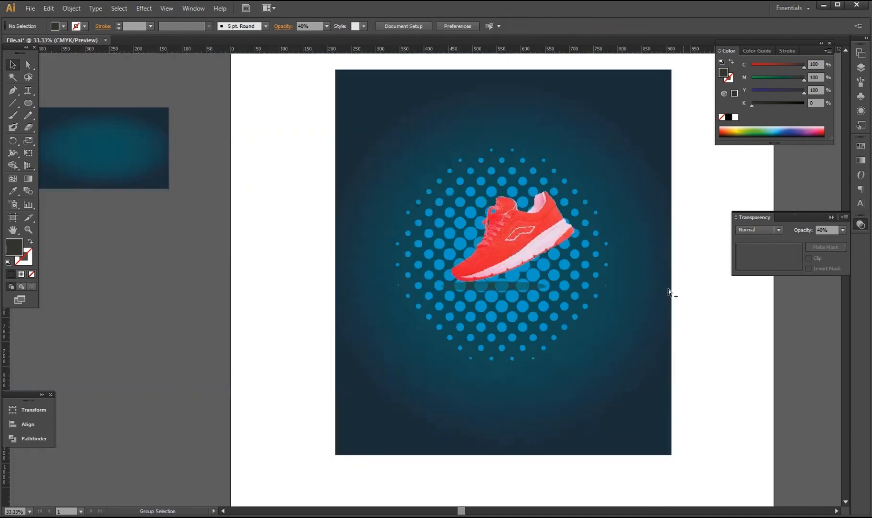
Enlarge the shoe image slightly and move it up and to the right.
left_click(530, 243)
left_click_drag(627, 311, 625, 311)
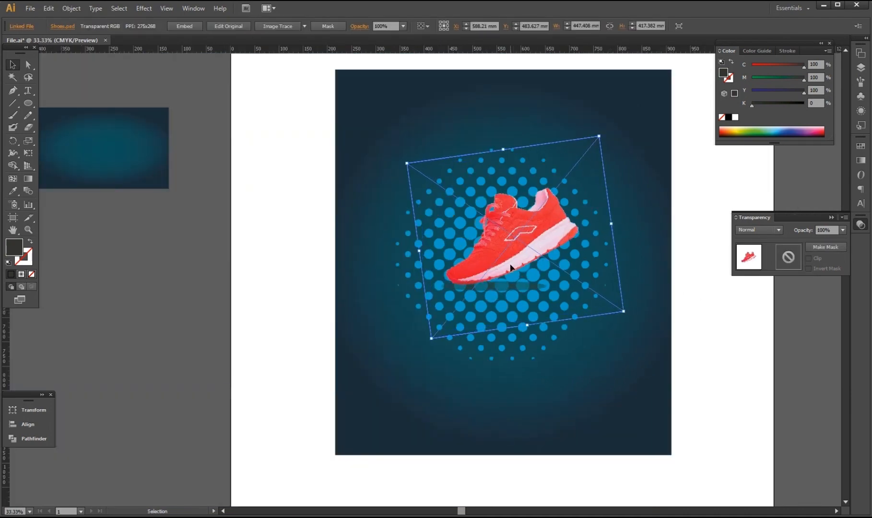
mouse_move(516, 264)
left_mouse_down()
mouse_move(516, 253)
mouse_move(521, 260)
left_mouse_up()
left_click(702, 463)
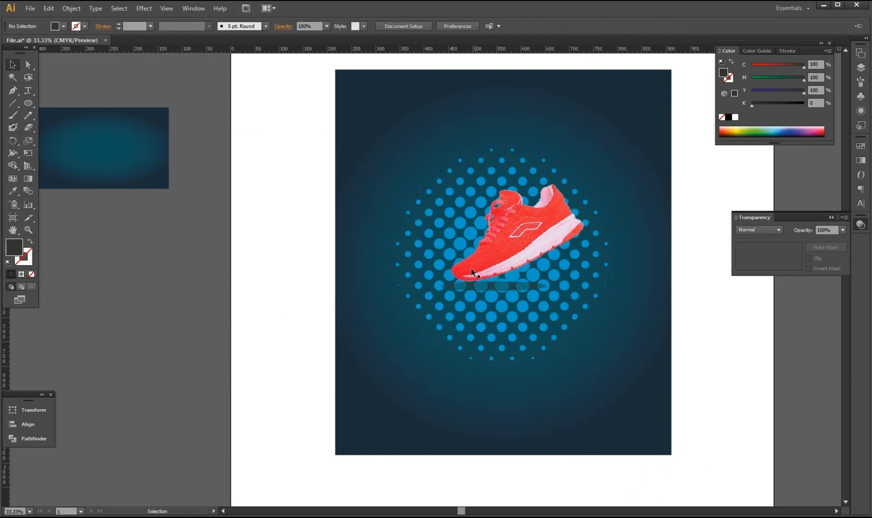
Select all the existing artwork and lock it with Ctrl+2.
left_click_drag(604, 489, 423, 78)
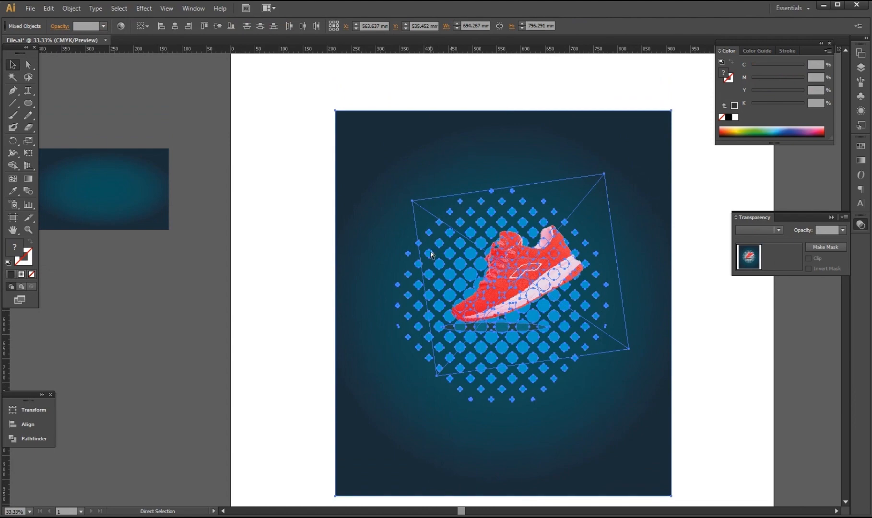
key("ctrl+2")
left_click_drag(461, 512, 483, 510)
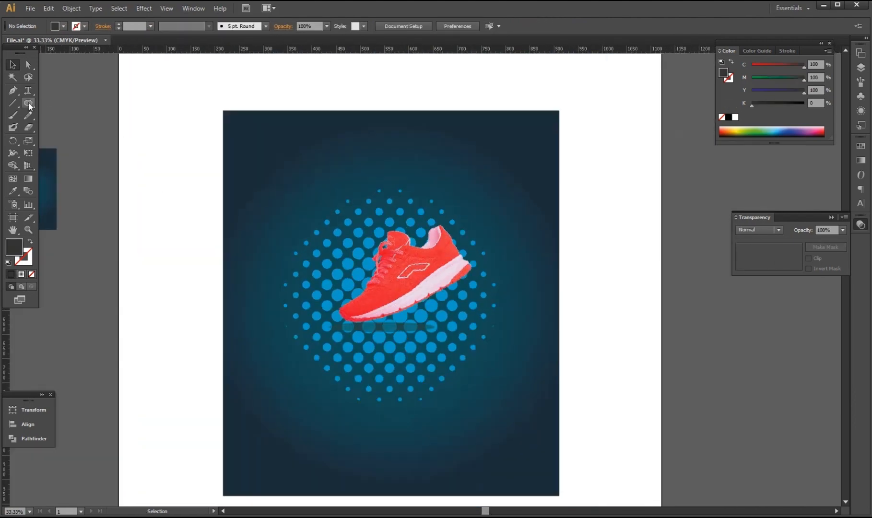
Draw a 247.675 mm dark circle near the poster's top-left corner.
left_click_drag(29, 105, 71, 129)
left_click_drag(276, 186, 336, 245)
key("v")
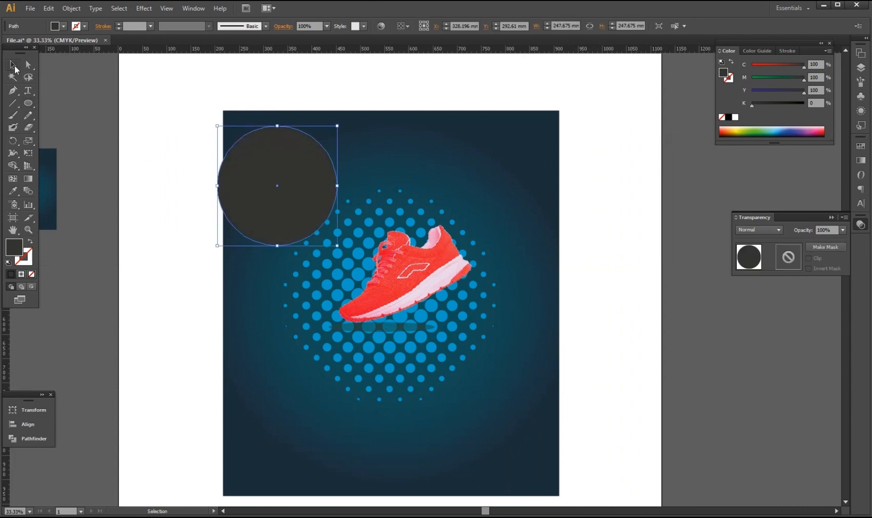
left_click_drag(271, 216, 288, 230)
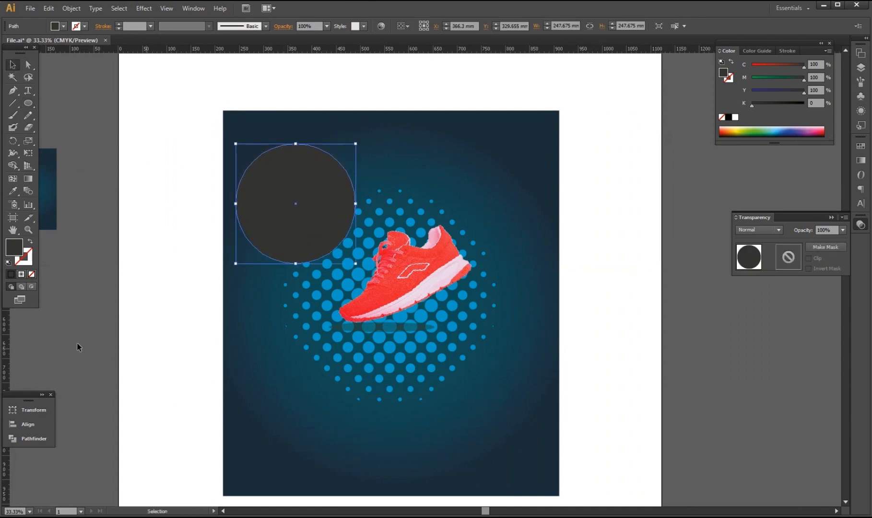
Move the circle's colour to its stroke, set fill to None, and shrink it to 215.922 mm.
left_click_drag(19, 254, 29, 264)
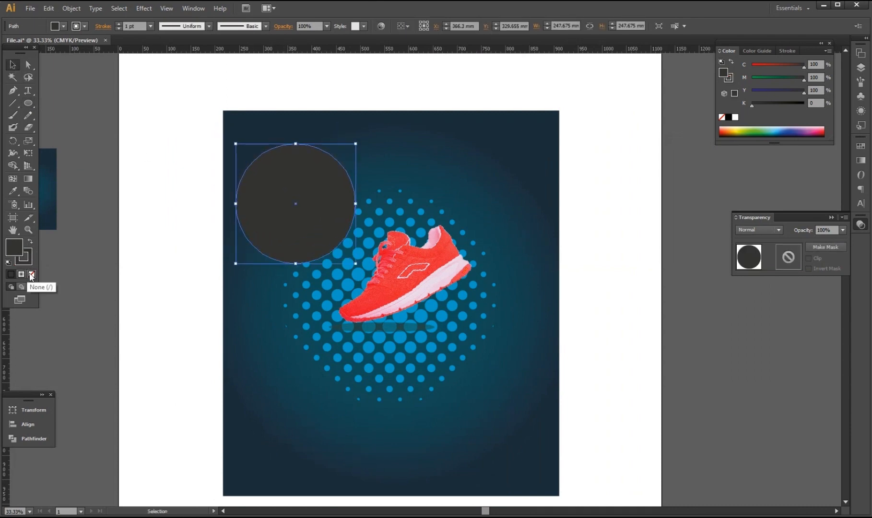
left_click(30, 273)
left_click_drag(355, 264, 348, 256)
Give the ring a 30 pt stroke weight with Dashed Line enabled.
left_click(786, 50)
double_click(766, 63)
type("50")
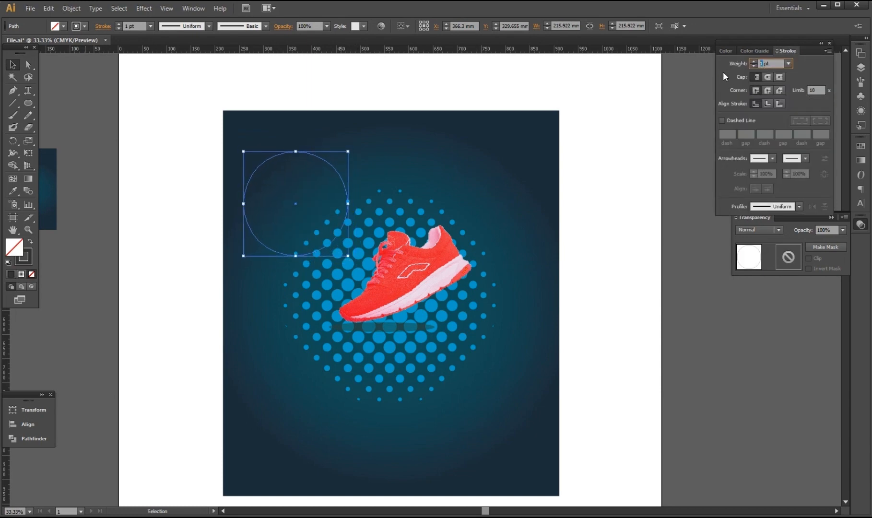
key("Return")
type("30")
key("Return")
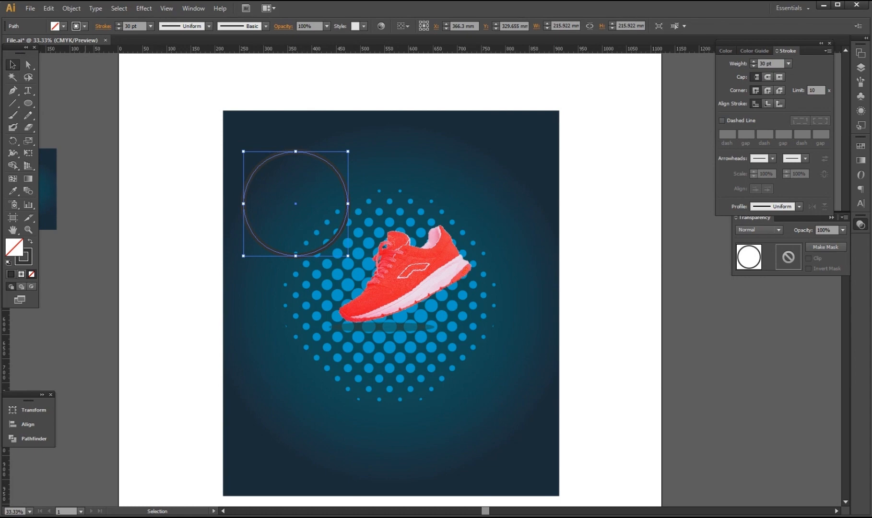
left_click(722, 120)
Set the stroke's cyan, magenta and yellow to 0 to make the dashed outline white.
left_click(25, 261)
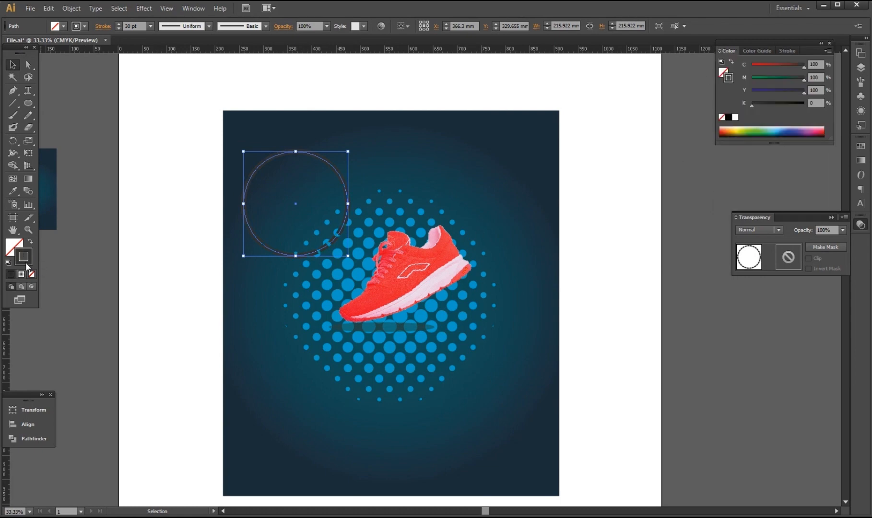
left_click_drag(756, 79, 746, 79)
left_click_drag(804, 91, 646, 99)
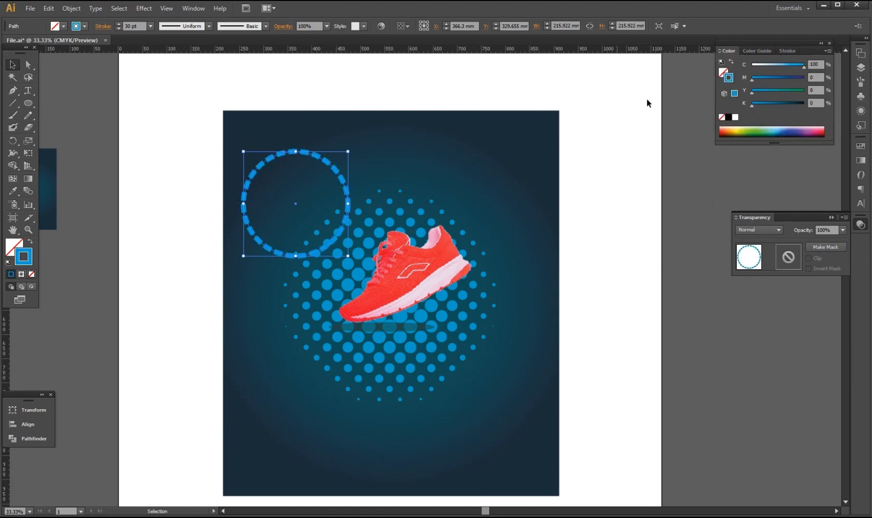
left_click_drag(804, 66, 720, 70)
key("ctrl+plus")
scroll(290, 222, "up", 1)
scroll(259, 248, "up", 2)
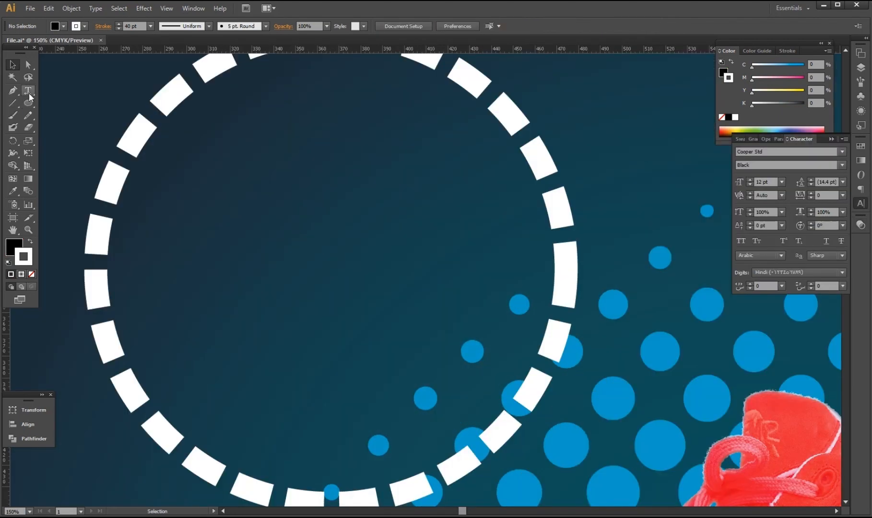
Type '40' at 40 pt inside the dashed white ring.
left_click(29, 91)
left_click(292, 197)
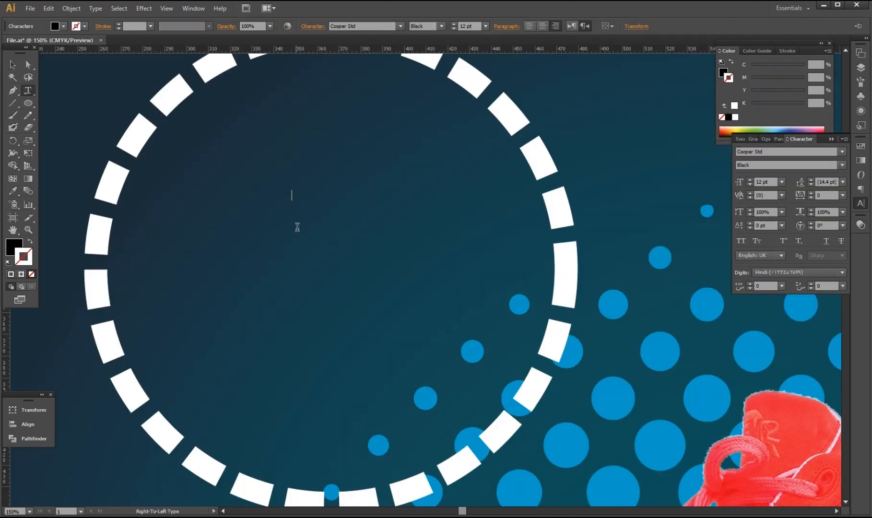
double_click(763, 182)
type("40")
key("Return")
type("40")
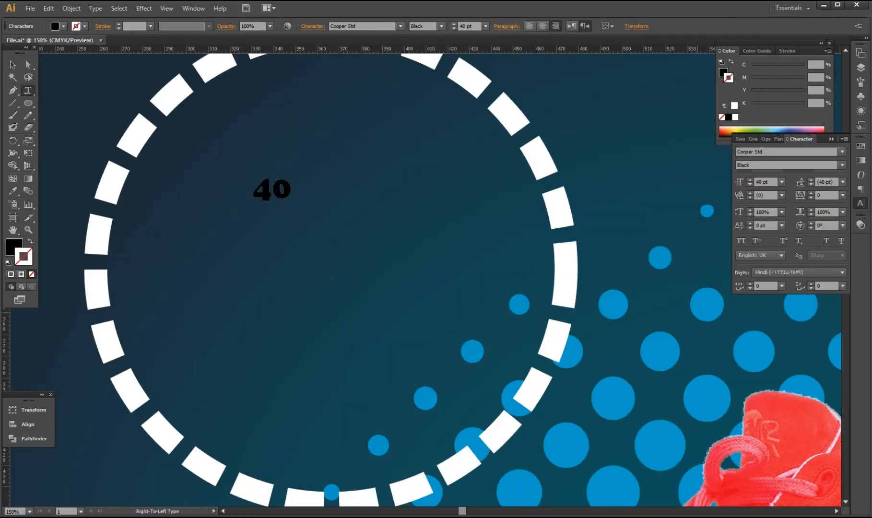
key("Escape")
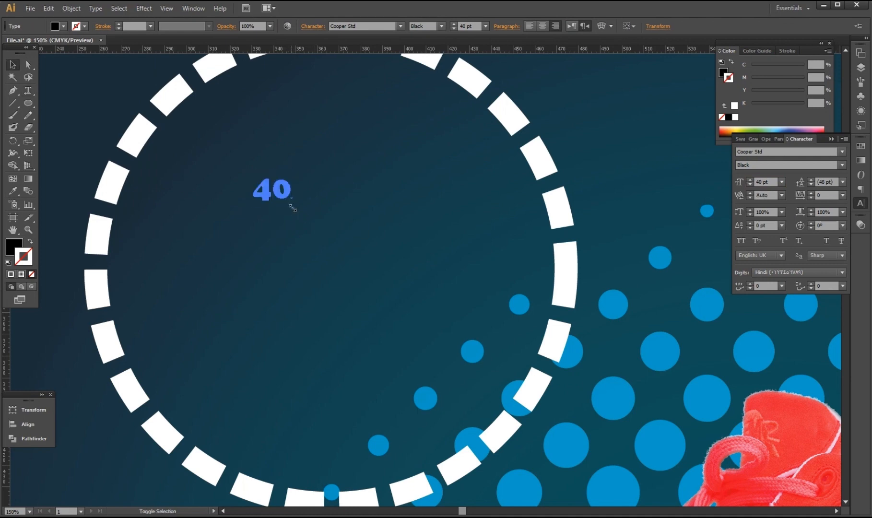
Enlarge the 40 and change its font to Chaparral Pro Bold.
left_click_drag(292, 206, 306, 219)
left_click(759, 152)
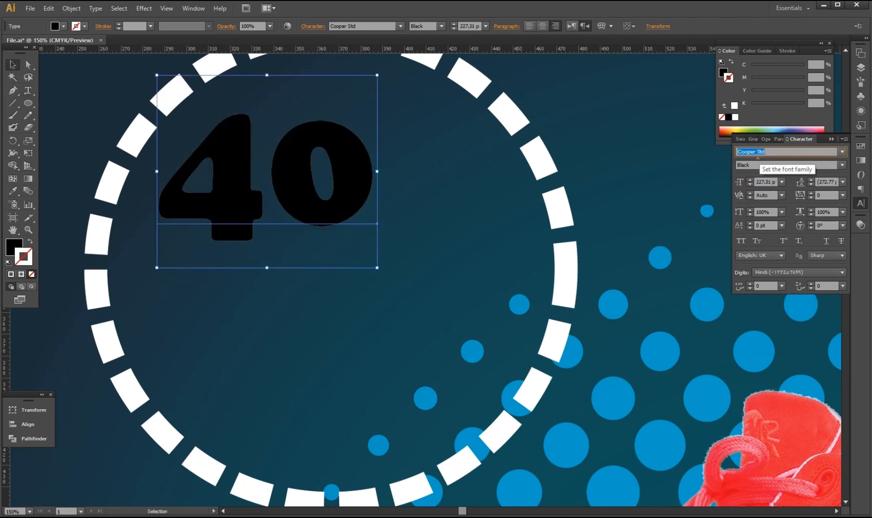
key("Up")
key("Up")
key("Up")
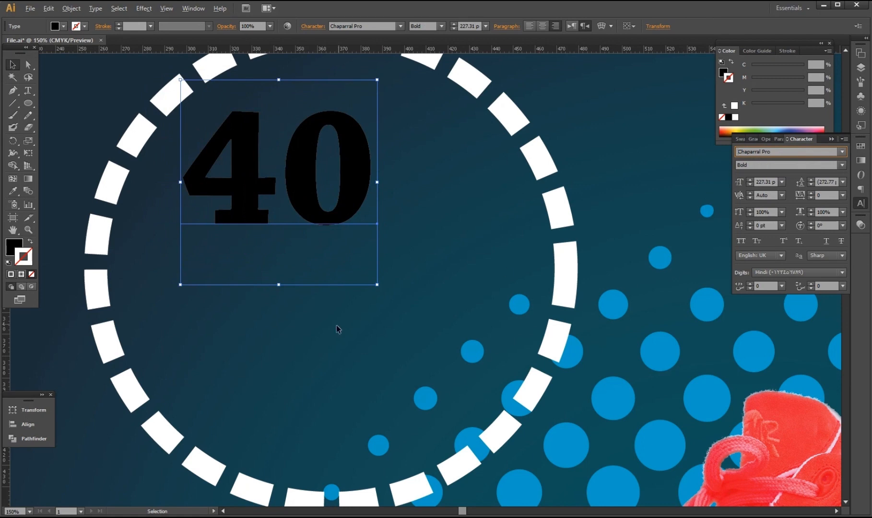
Scale the 40 to about 362 pt and position it in the ring's upper half.
left_click_drag(377, 284, 416, 326)
left_click_drag(341, 217, 299, 215)
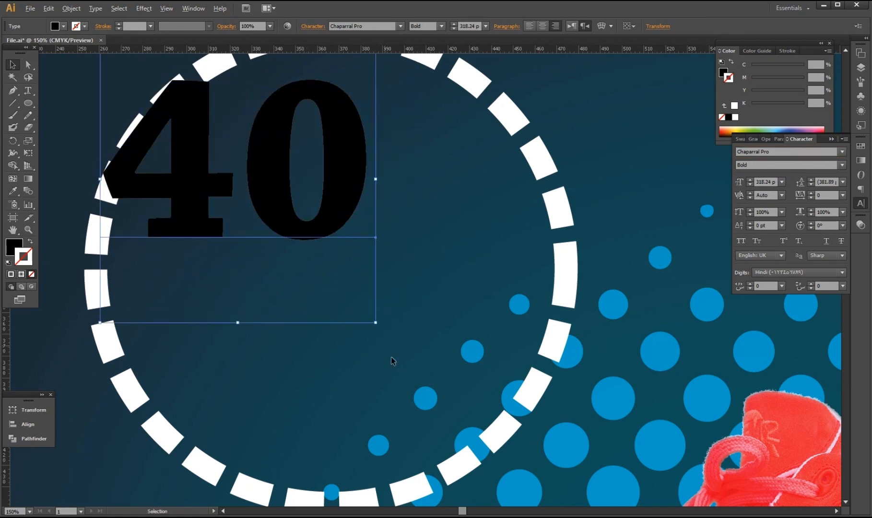
left_click_drag(375, 322, 393, 339)
left_click_drag(323, 224, 327, 236)
scroll(355, 307, "up", 2)
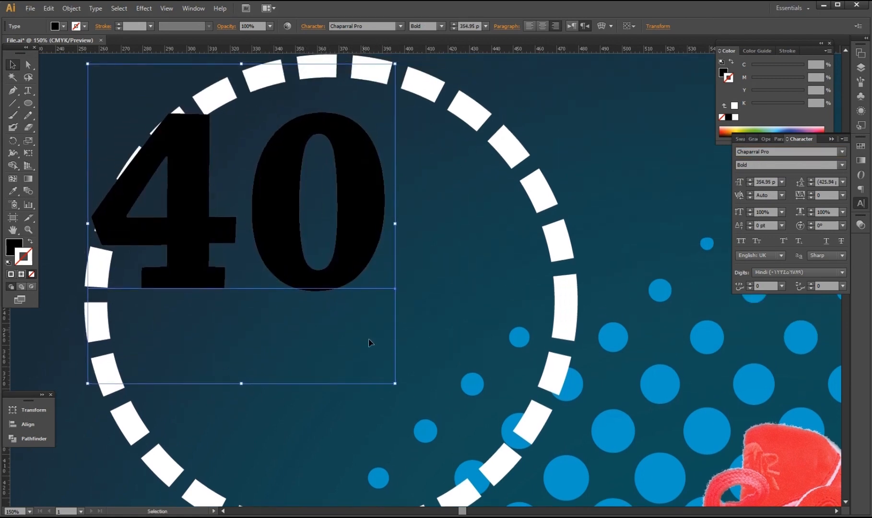
scroll(381, 360, "down", 1)
left_click_drag(392, 376, 395, 377)
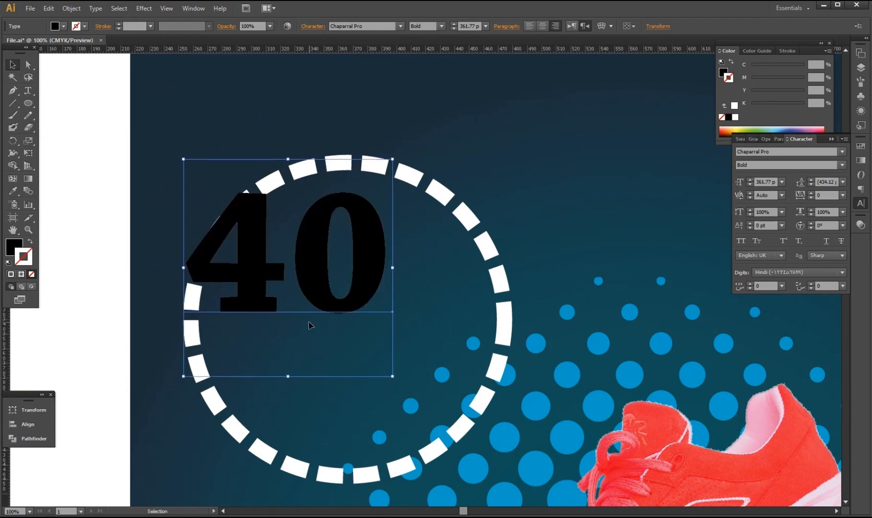
scroll(372, 337, "down", 1)
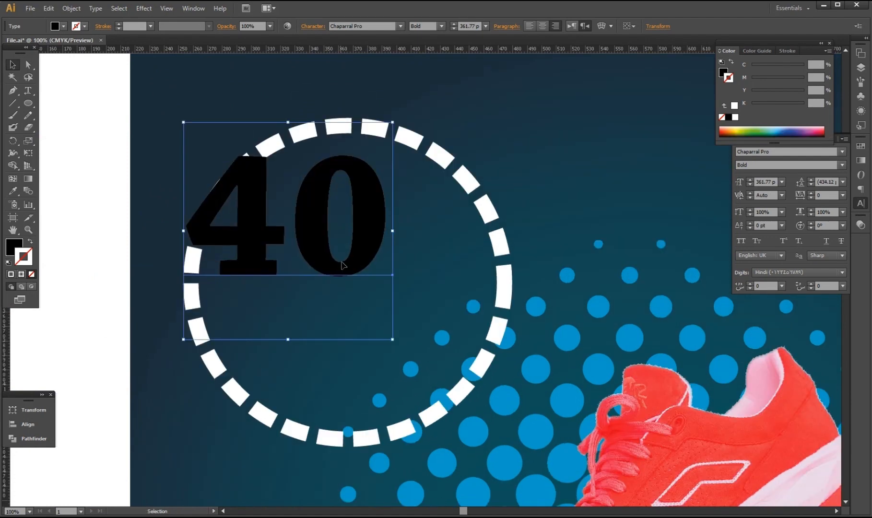
Give the 40 a 30 pt outline.
key("a")
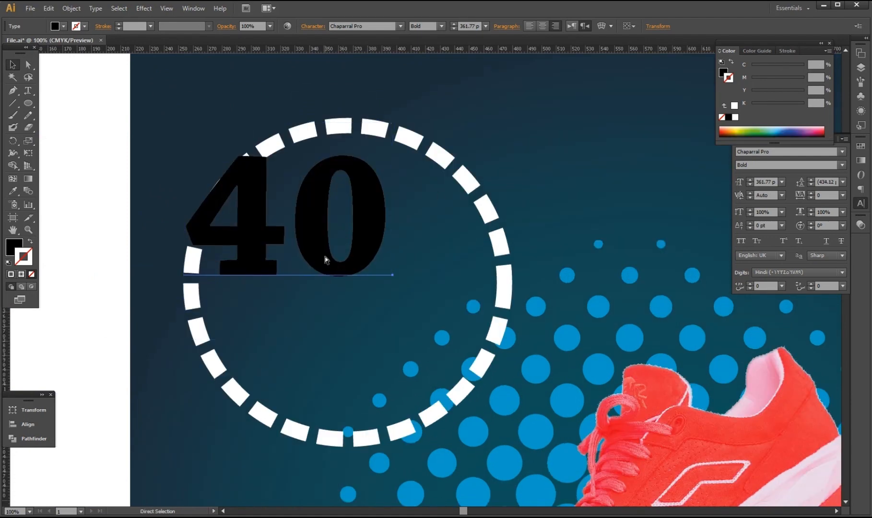
key("v")
left_click(787, 51)
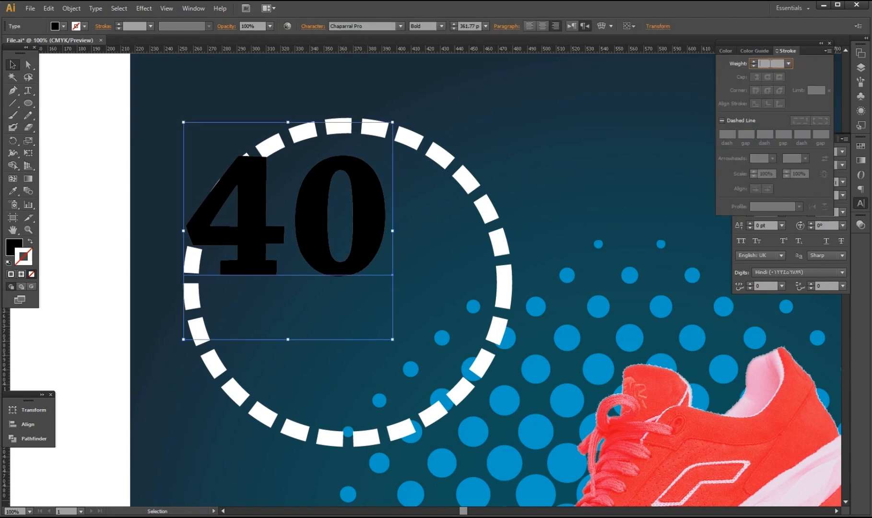
type("25")
key("Return")
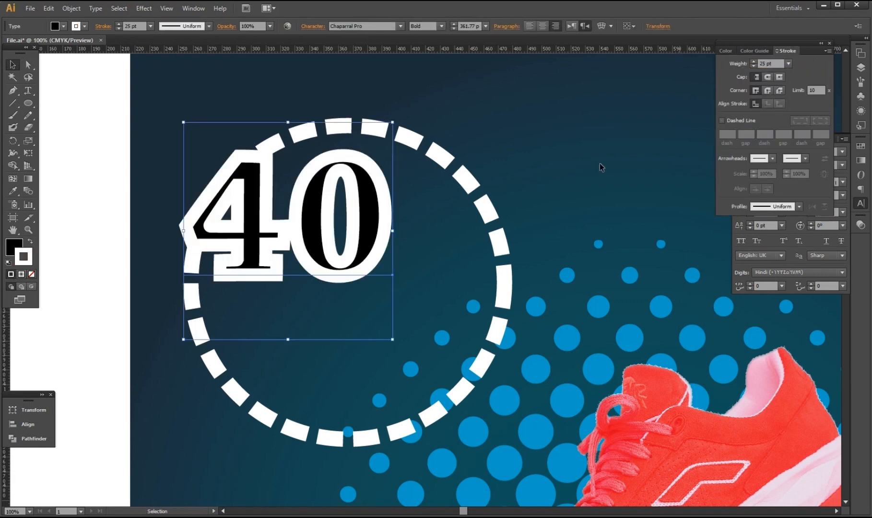
type("30")
key("Return")
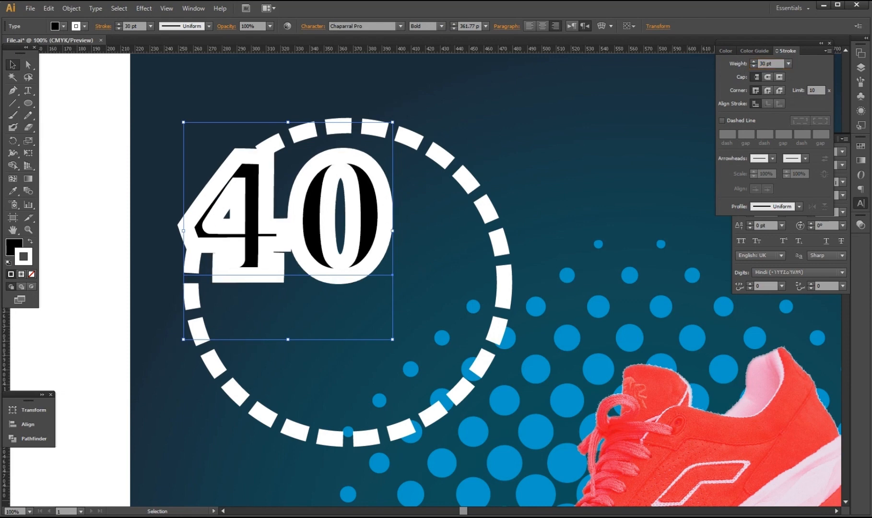
Remove the 40's fill and make its outline pale yellow (Y 50).
left_click(15, 255)
left_click(31, 274)
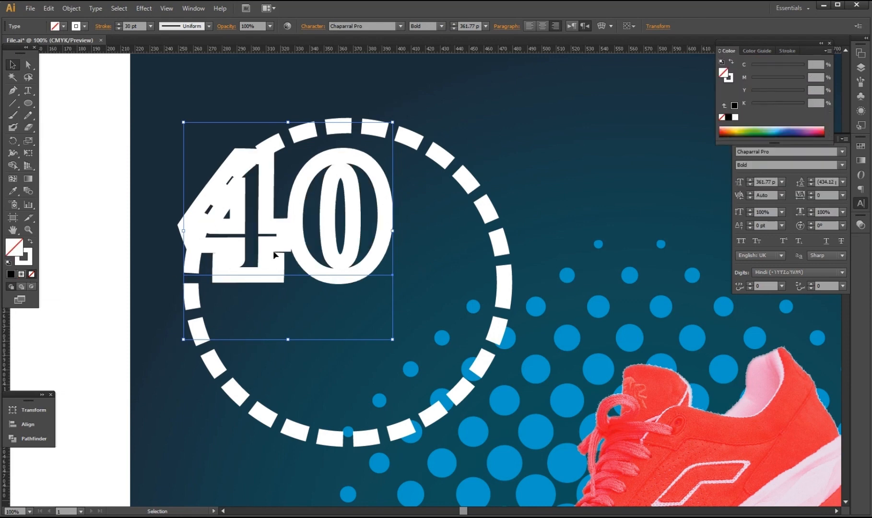
type("50")
key("Return")
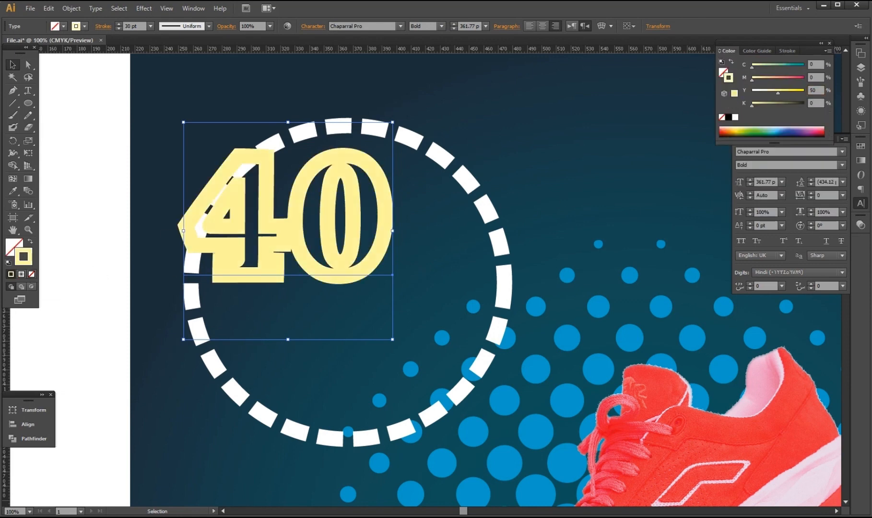
Paste a copy of the 40 in front and give it a pink M 100 fill.
key("ctrl+f")
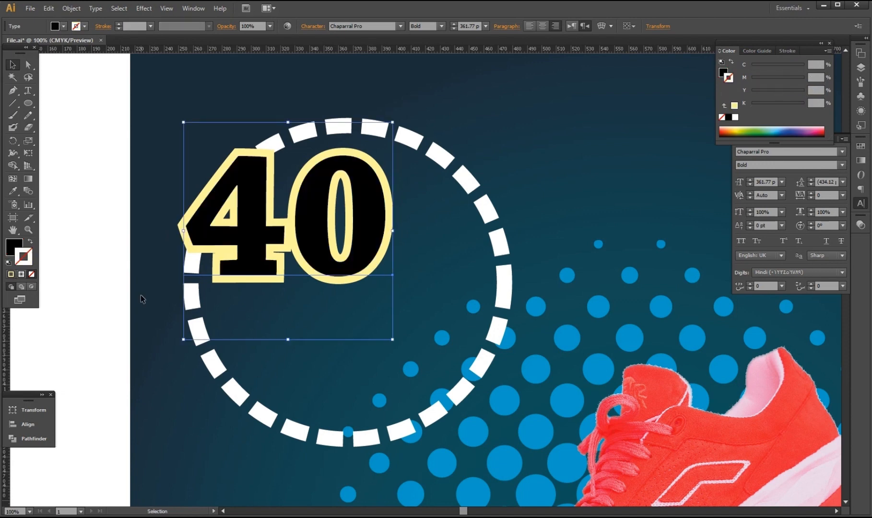
left_click(14, 250)
left_click_drag(804, 104, 807, 79)
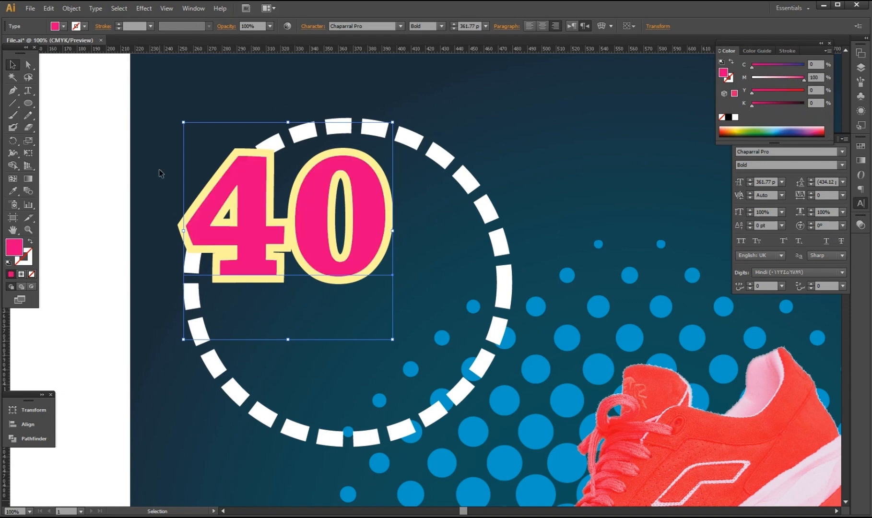
Duplicate the 40 lower down inside the circle.
left_click(105, 178)
left_click(325, 256)
key("a")
key("v")
left_click_drag(321, 256, 321, 410)
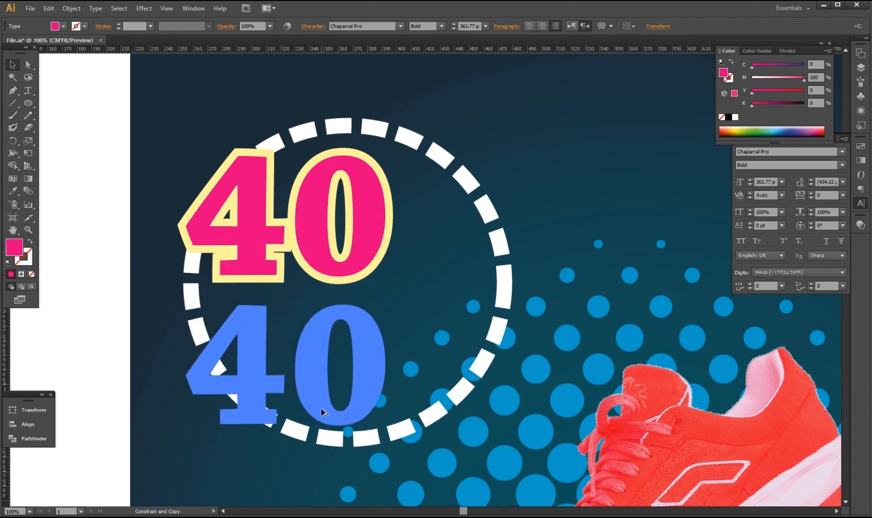
Lock both the pink 40 and the yellow-outlined 40 at the top.
left_click(298, 256)
key("ctrl+2")
left_click(305, 258)
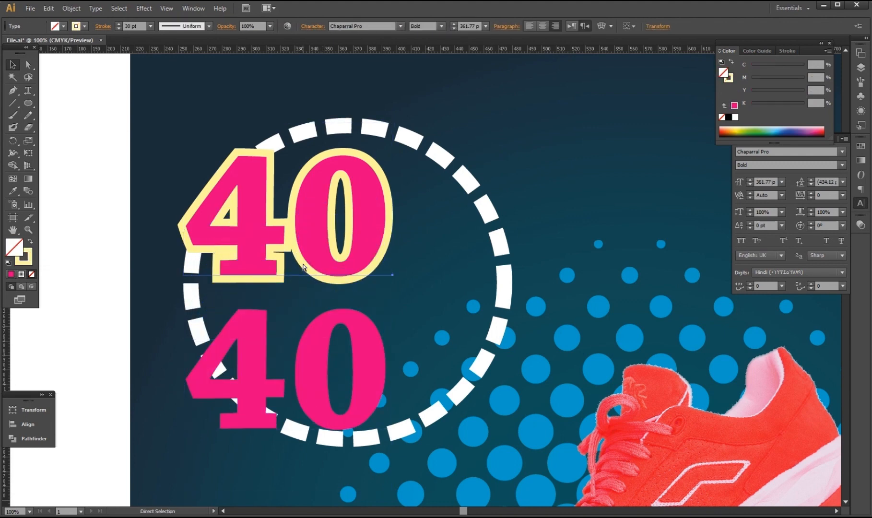
key("ctrl+2")
left_click_drag(468, 186, 451, 201)
key("ctrl+2")
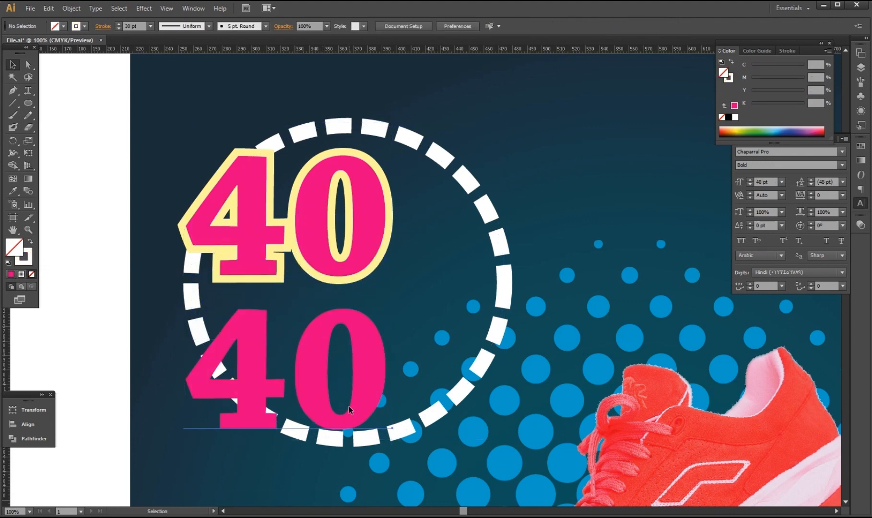
Change the lower copy's text to 'OFF' and move it back into the circle.
double_click(345, 400)
left_click_drag(365, 398, 187, 367)
type("OFF")
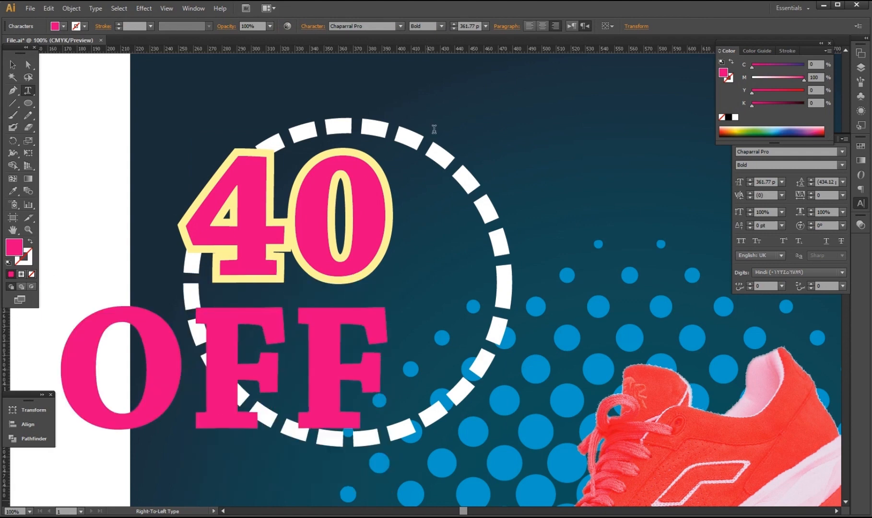
key("Escape")
left_click(569, 26)
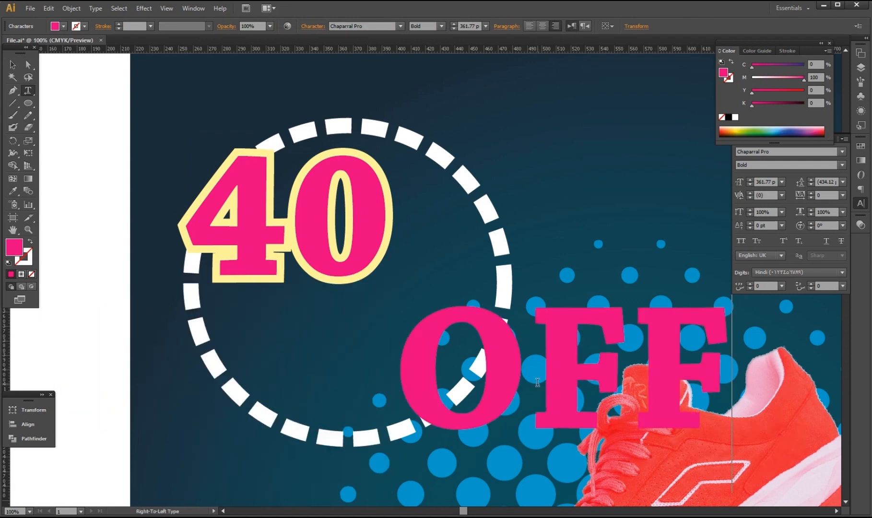
key("a")
left_click_drag(510, 377, 352, 359)
Set the OFF text in Cooper Black.
left_click(791, 152)
key("Down")
key("Up")
key("Down")
key("Down")
key("Down")
key("Down")
key("Down")
key("Down")
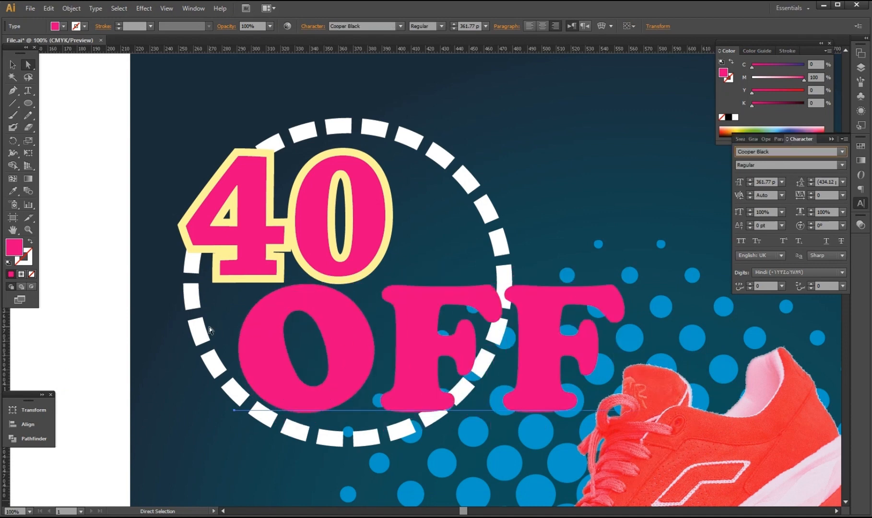
Shrink OFF to about 245 pt below the 40 and tighten tracking to -40.
key("v")
left_click_drag(624, 457, 570, 429)
mouse_move(500, 376)
left_mouse_down()
mouse_move(488, 371)
mouse_move(492, 380)
left_mouse_up()
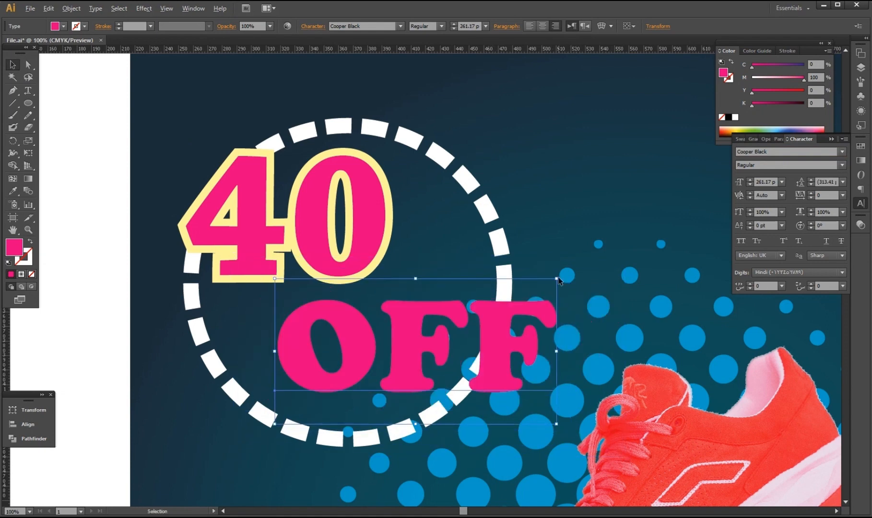
left_click_drag(557, 279, 548, 280)
left_click_drag(548, 423, 538, 416)
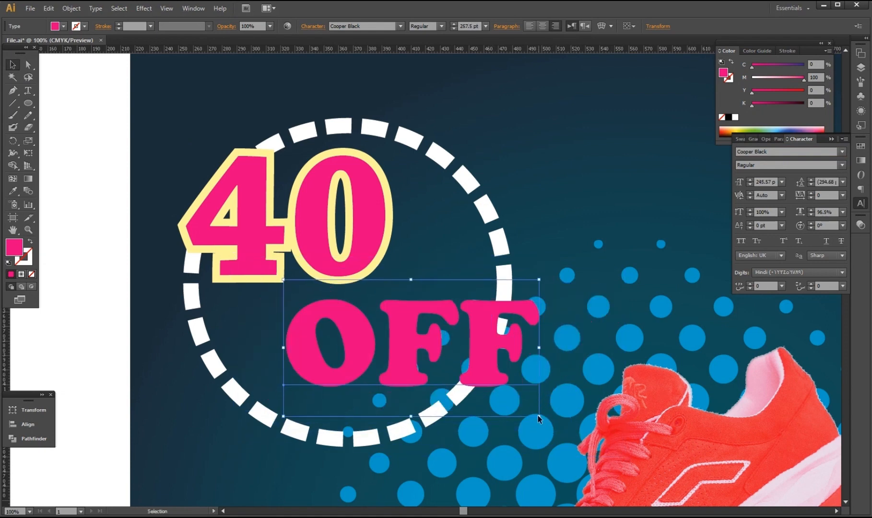
key("alt+Left")
key("alt+Left")
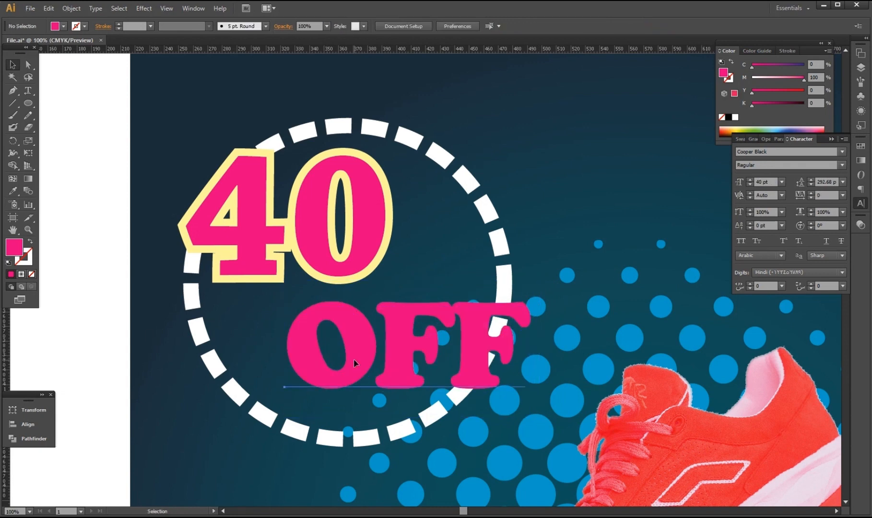
Give the OFF text a 30 pt outline.
left_click(327, 369)
left_click(787, 51)
left_click(771, 64)
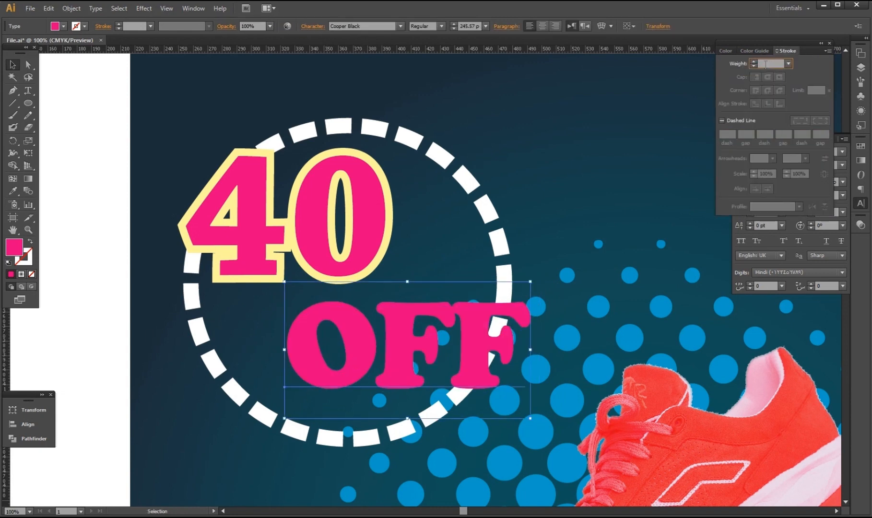
type("30")
key("Return")
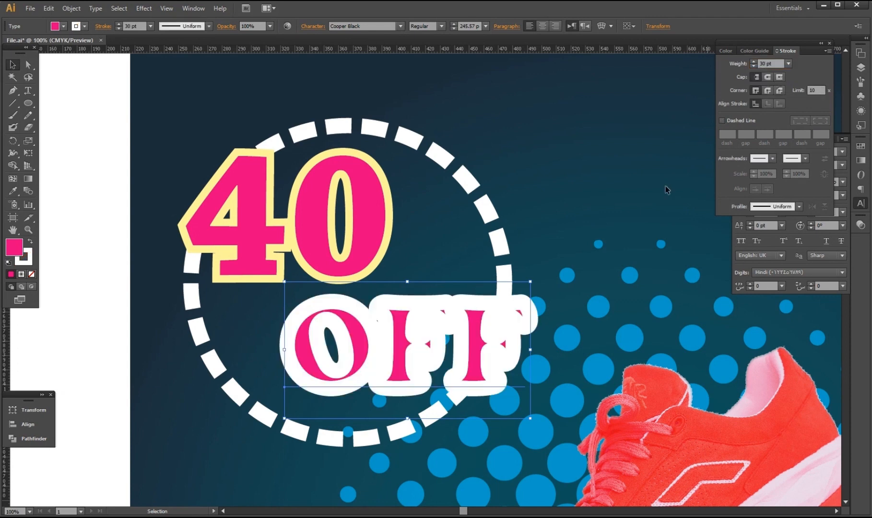
Remove OFF's fill and color its outline deep pink at M 90.
left_click(32, 274)
left_click(778, 78)
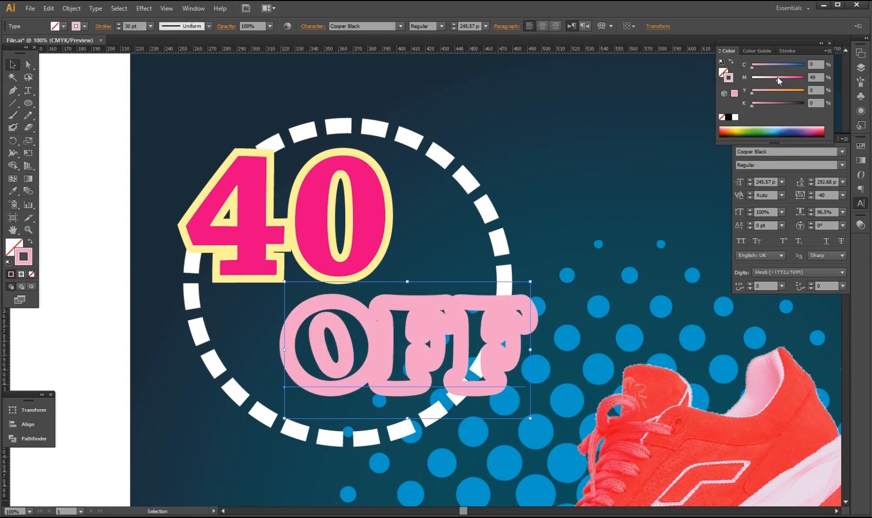
left_click(789, 79)
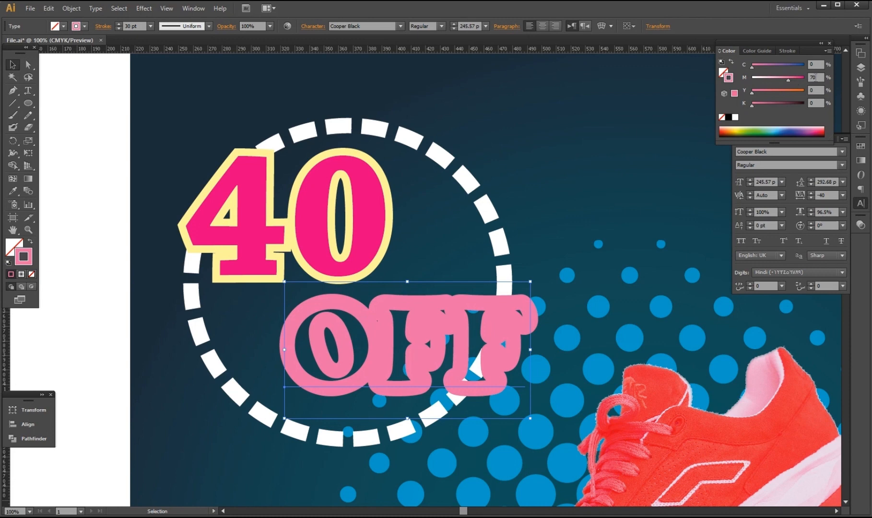
left_click(816, 77)
type("90")
key("Return")
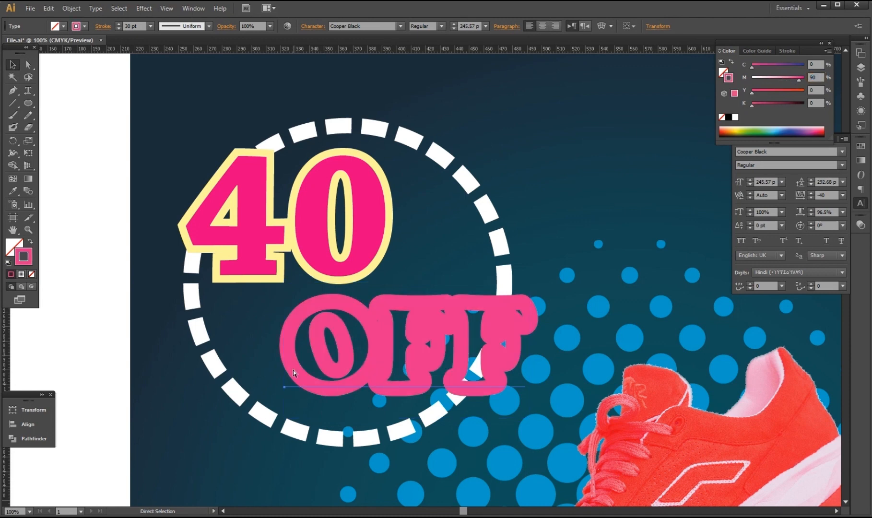
Swap OFF's fill and outline, make the fill white, and nudge it slightly up.
key("shift+x")
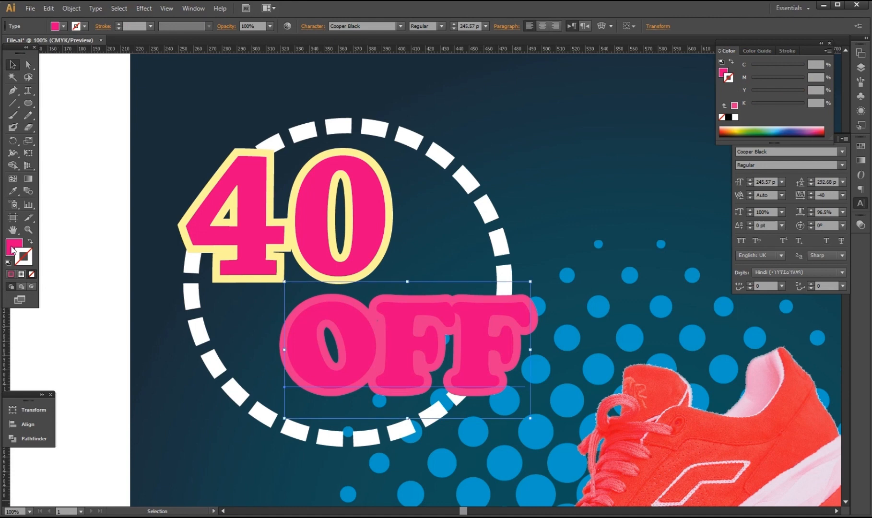
left_click(11, 246)
left_click_drag(801, 78, 749, 78)
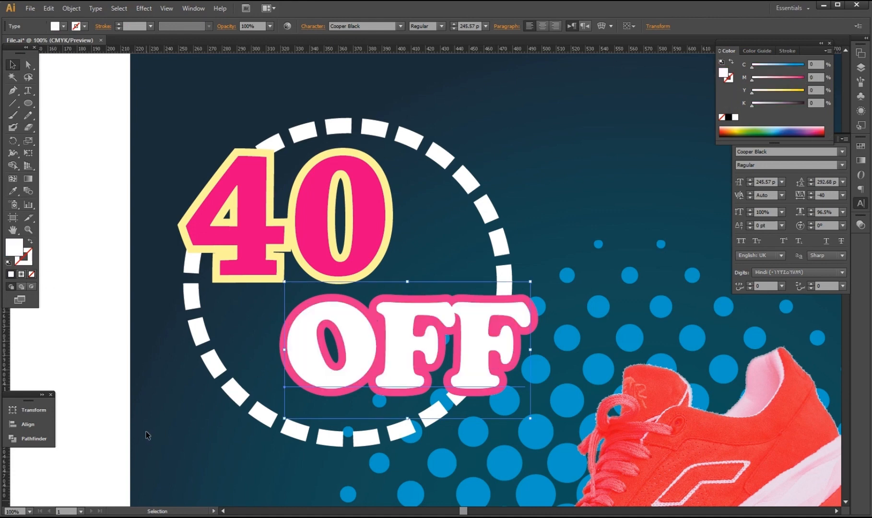
key("Up")
key("Up")
key("Up")
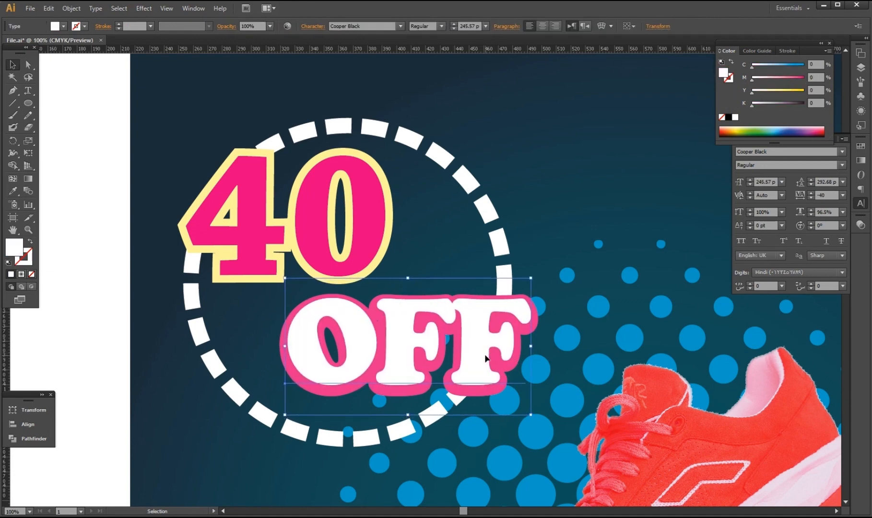
key("Right")
key("Right")
key("Left")
key("Up")
left_click(185, 406)
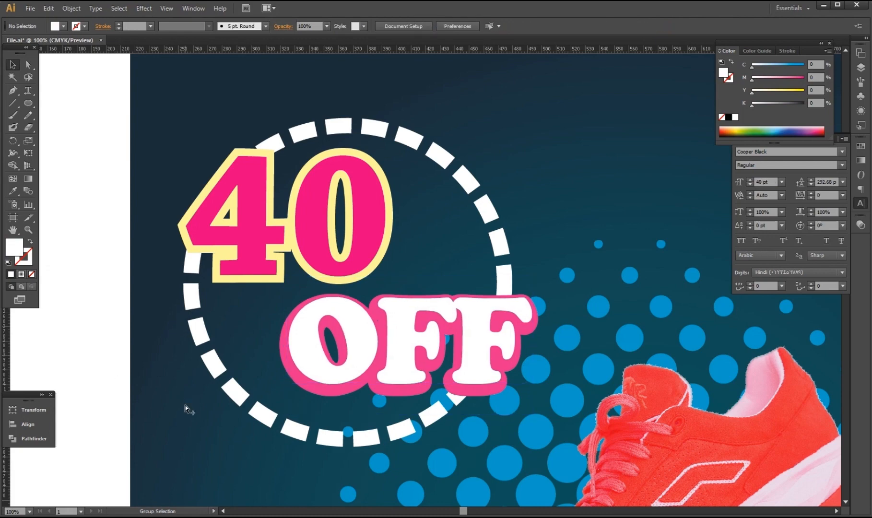
Move the Sm Shoes logo onto the poster.
key("ctrl+minus")
key("ctrl+minus")
scroll(430, 400, "down", 5)
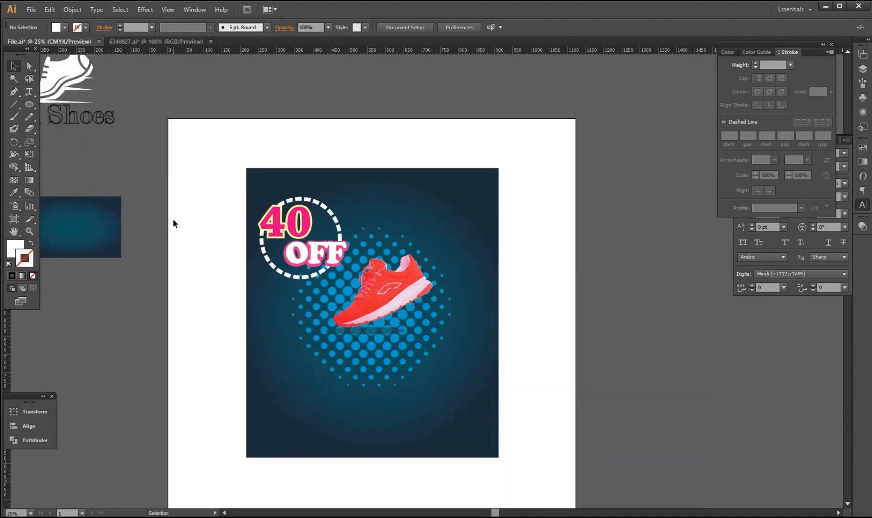
scroll(173, 223, "down", 2)
left_click(115, 152)
left_click_drag(115, 152, 295, 198)
scroll(286, 250, "up", 2)
scroll(303, 248, "up", 3)
Scale the Sm Shoes logo down and place it in the poster's top-right corner.
left_click_drag(378, 200, 361, 213)
left_click_drag(317, 249, 339, 270)
scroll(341, 271, "up", 1)
scroll(342, 271, "down", 3)
left_click_drag(348, 146, 348, 154)
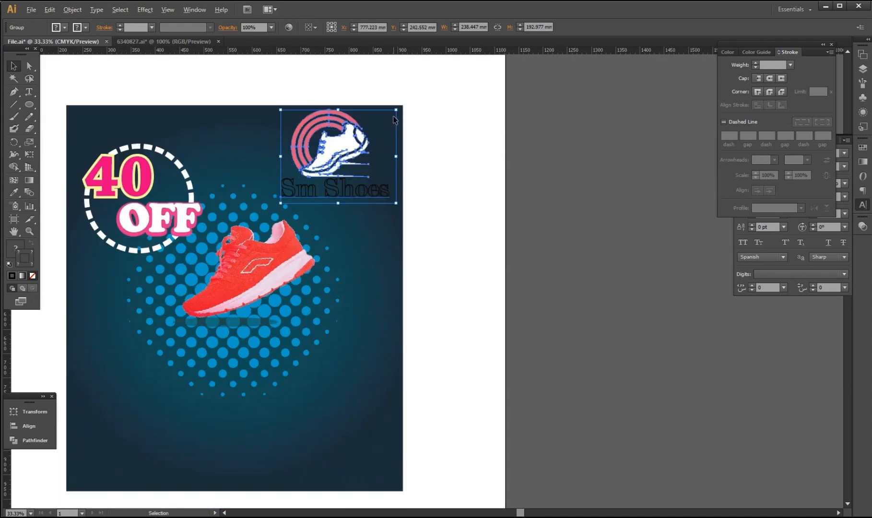
left_click_drag(396, 110, 389, 115)
left_click_drag(332, 152, 332, 149)
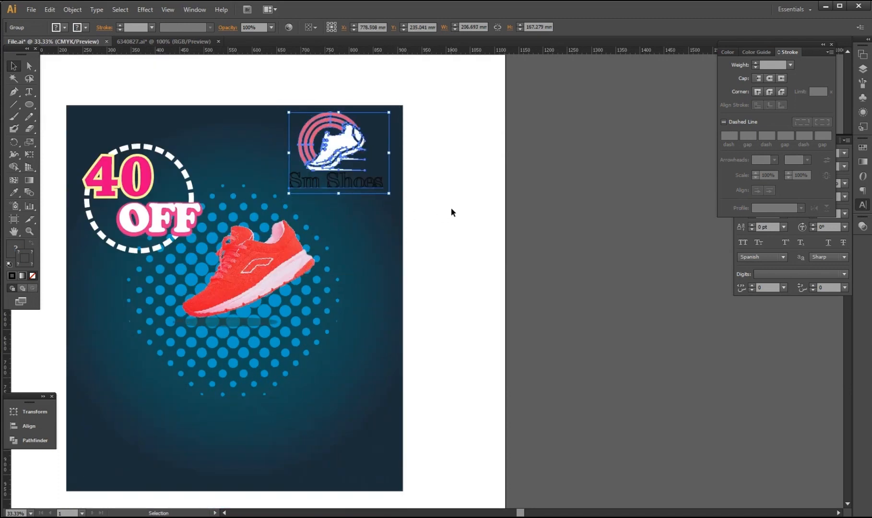
left_click(452, 209)
Change the Sm Shoes text outline to white by setting C and M to 0.
left_click(359, 185)
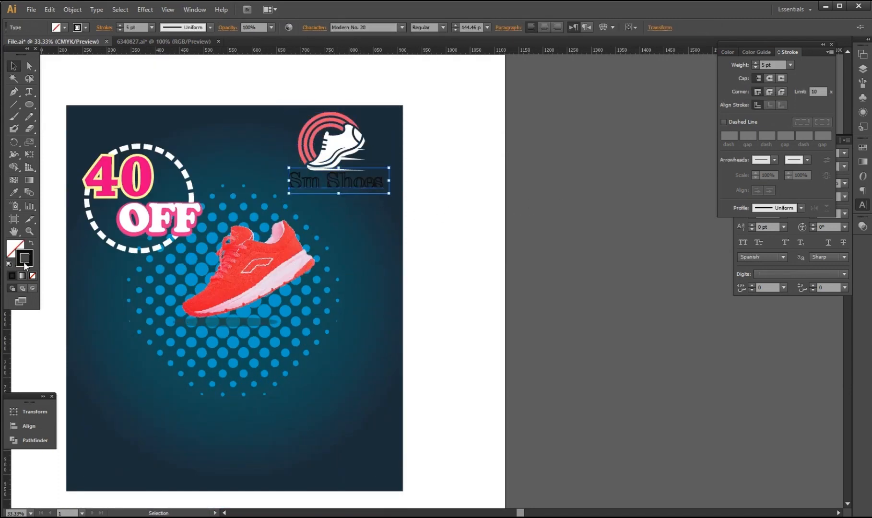
left_click(732, 53)
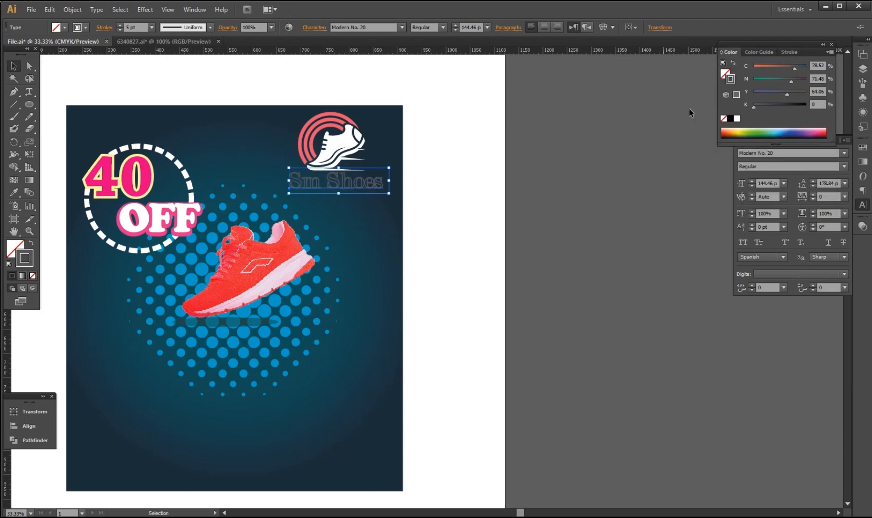
mouse_move(791, 81)
left_mouse_down()
mouse_move(707, 77)
mouse_move(741, 67)
left_mouse_up()
left_click(487, 217)
scroll(288, 184, "up", 1)
scroll(365, 187, "down", 1)
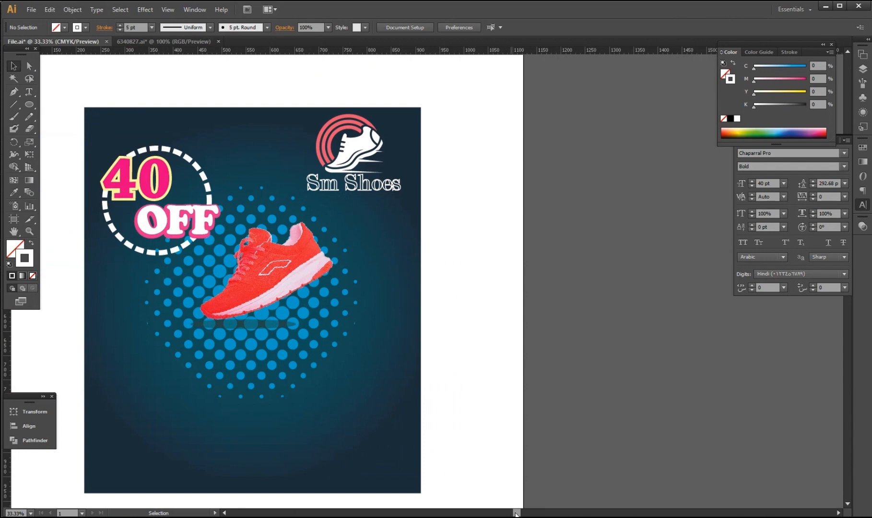
left_click_drag(516, 513, 468, 512)
left_click(581, 190)
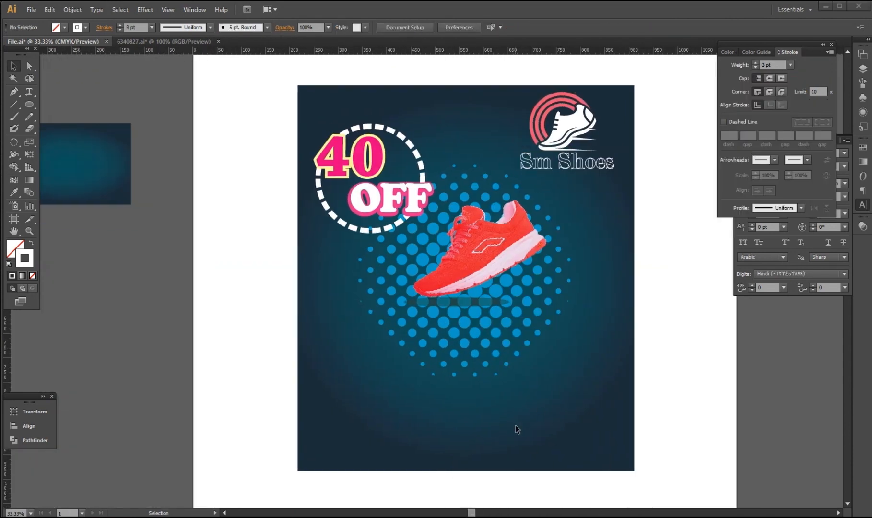
scroll(517, 430, "down", 2)
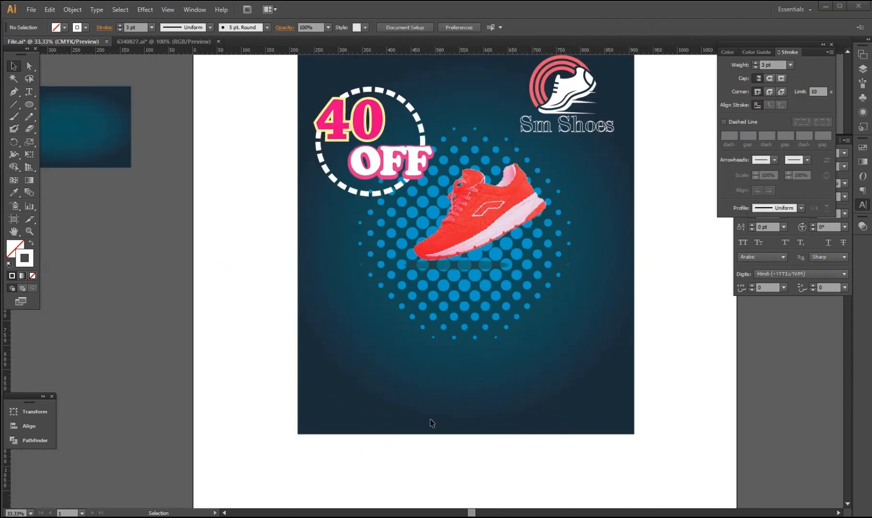
Draw a pill-shaped rounded rectangle at the poster's lower right.
left_click_drag(29, 104, 70, 116)
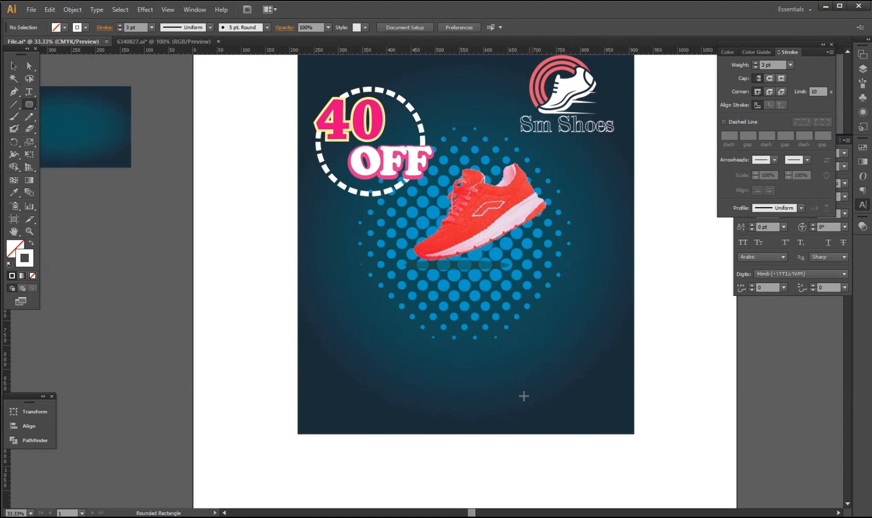
left_click_drag(507, 386, 627, 428)
key("Left")
key("Up")
key("Up")
key("Up")
key("Up")
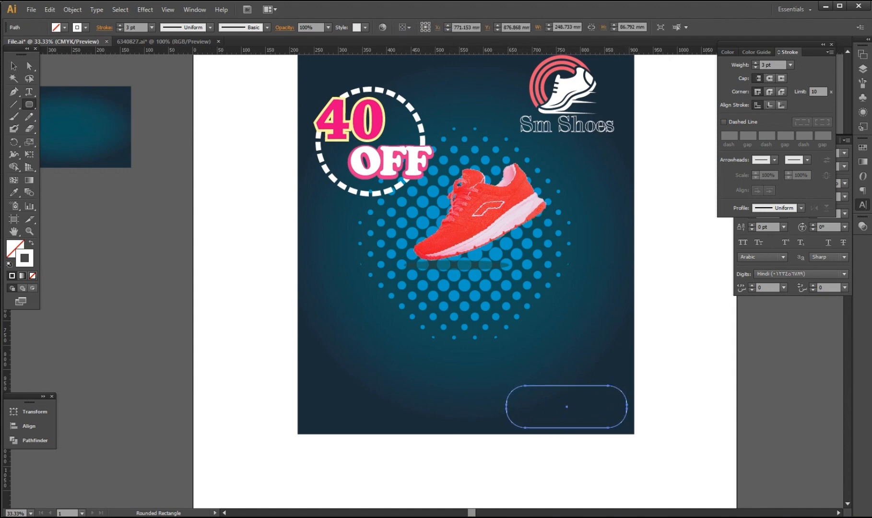
key("v")
left_click_drag(571, 390, 572, 383)
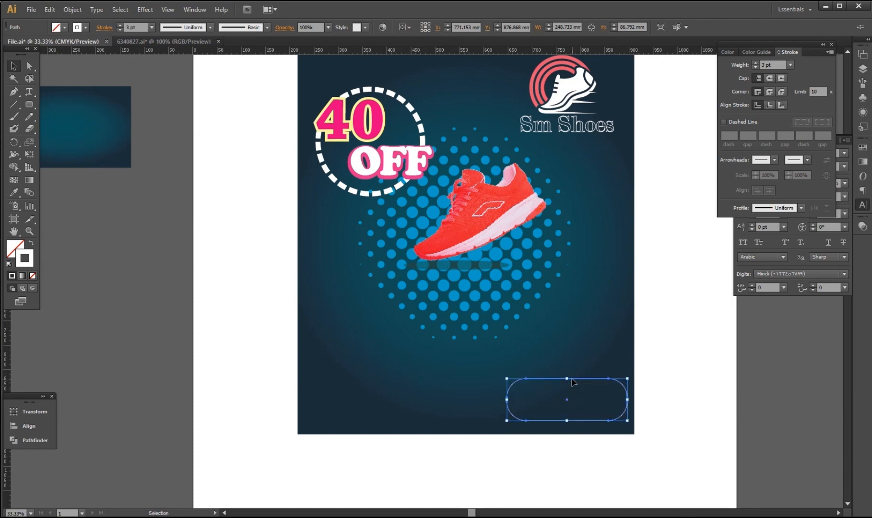
key("Left")
key("Left")
key("Left")
key("Left")
key("Left")
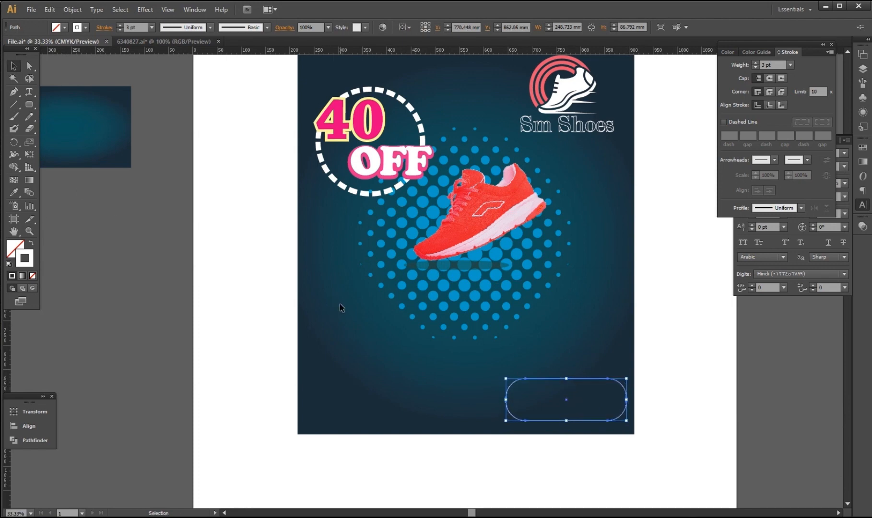
Color the pill's outline and fill red.
left_click(728, 52)
mouse_move(755, 92)
left_mouse_down()
mouse_move(806, 92)
mouse_move(806, 78)
left_mouse_up()
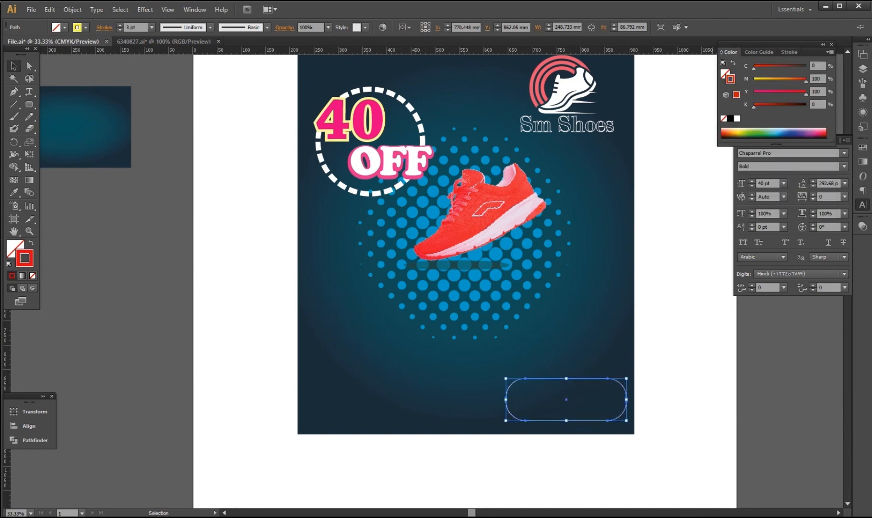
key("a")
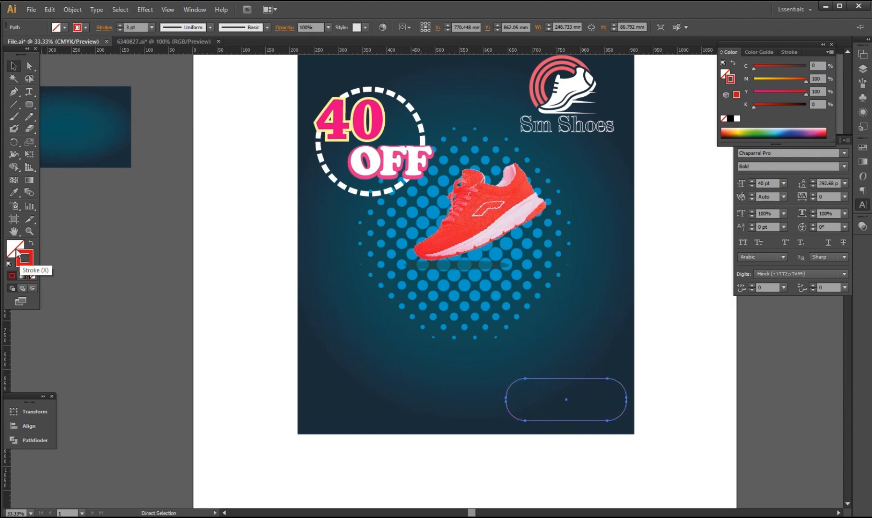
left_click_drag(20, 257, 12, 248)
key("v")
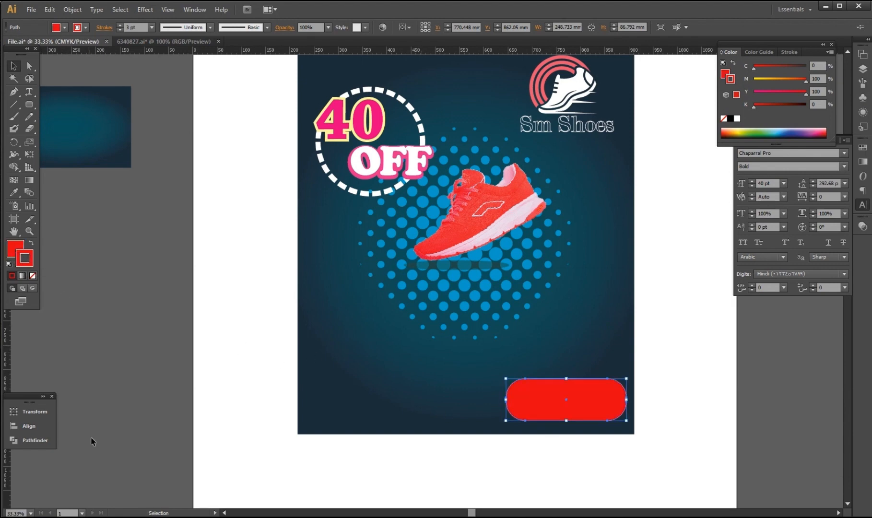
left_click(91, 442)
scroll(541, 478, "up", 1)
scroll(514, 441, "down", 1)
scroll(519, 477, "down", 3)
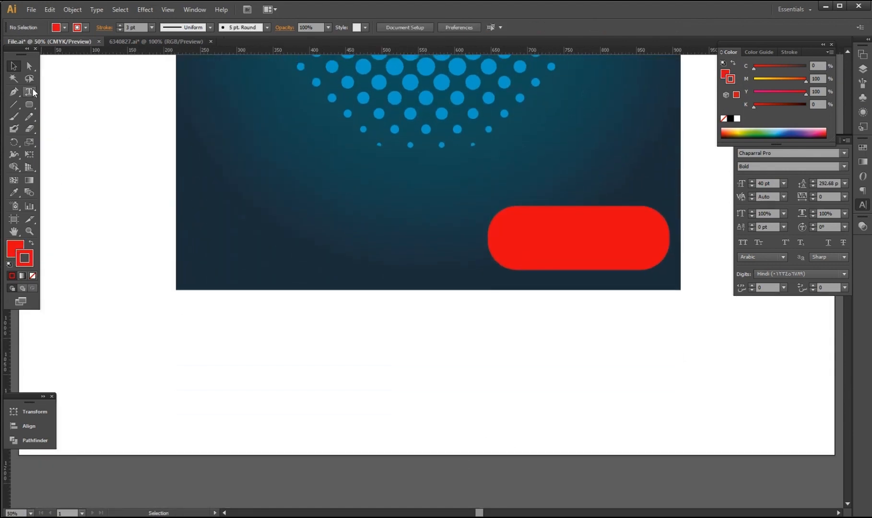
Type 'Order Now' as a new text object, correcting the misspelling.
left_click(30, 91)
left_click(298, 375)
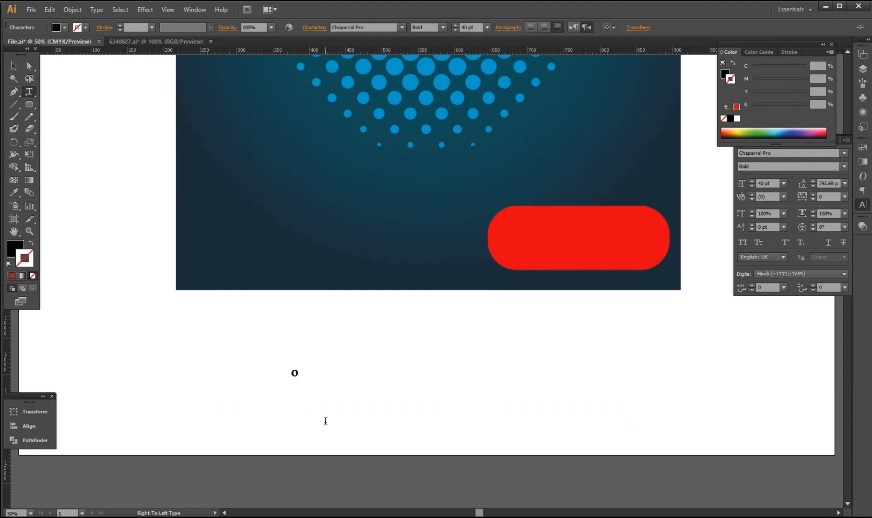
type("ORDWE")
left_click(573, 28)
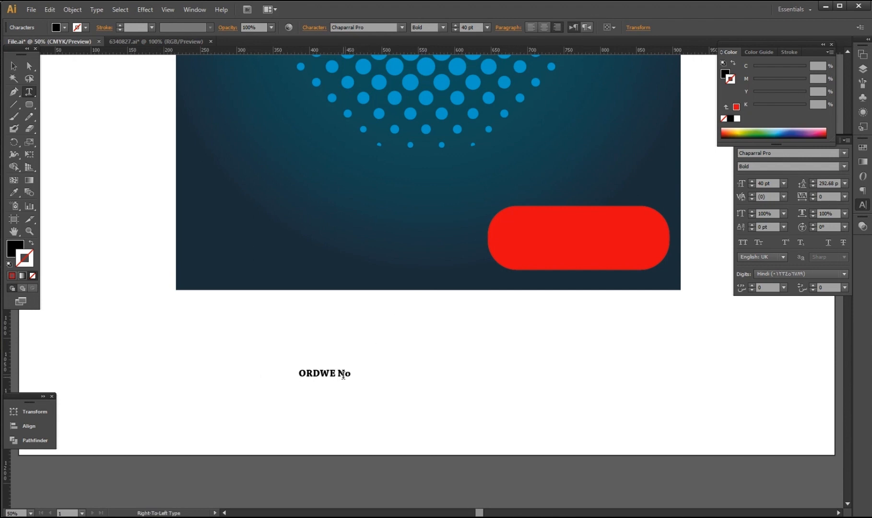
left_click_drag(338, 375, 307, 378)
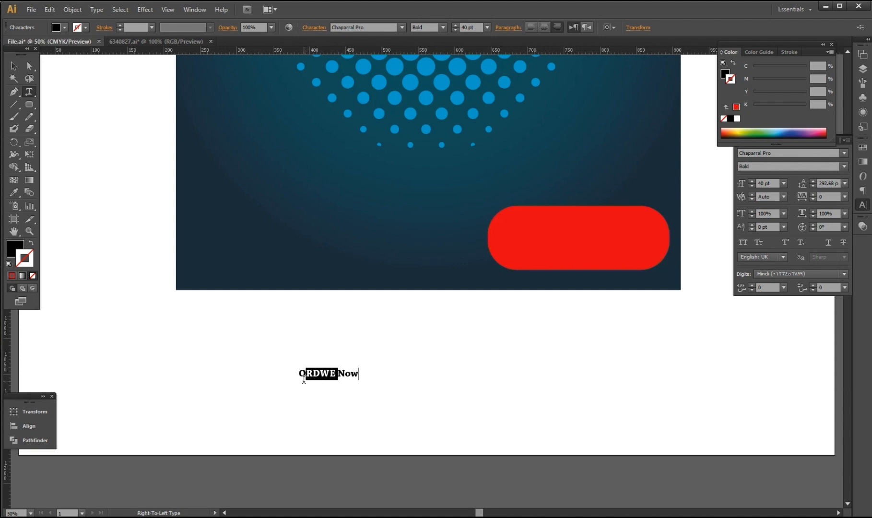
type("rder")
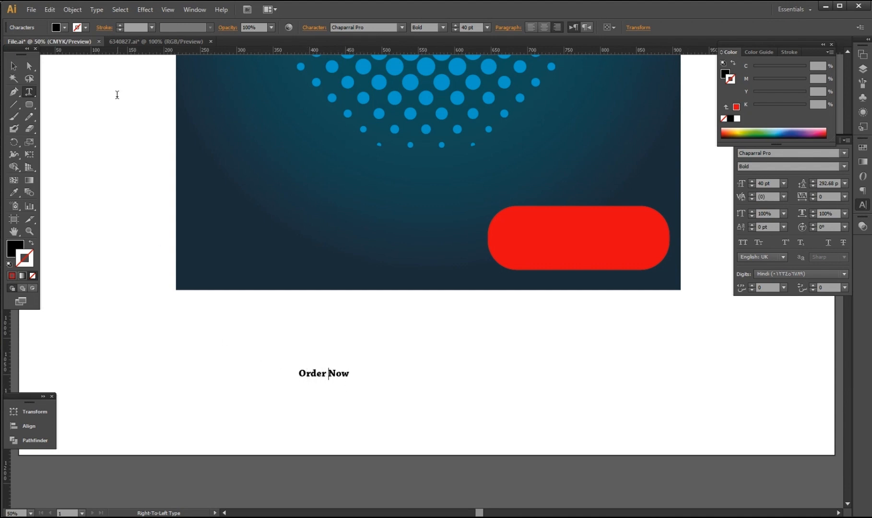
key("Escape")
Enlarge the Order Now text, centre it on the red button, and make it white.
left_click_drag(349, 380, 629, 251)
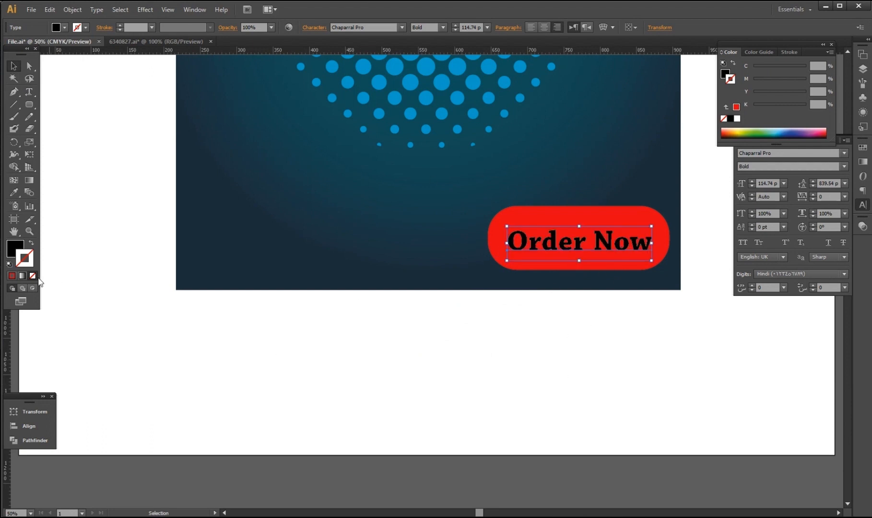
left_click(16, 255)
left_click_drag(805, 107, 750, 108)
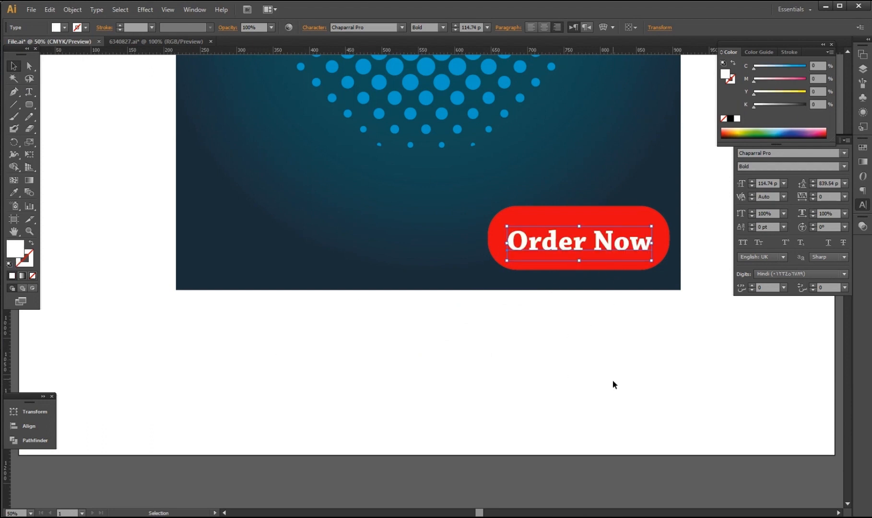
left_click(612, 380)
Set Order Now in Britannic Bold and enlarge it slightly to about 114.74 pt.
left_click(588, 246)
left_click(779, 154)
key("Up")
key("Up")
key("Up")
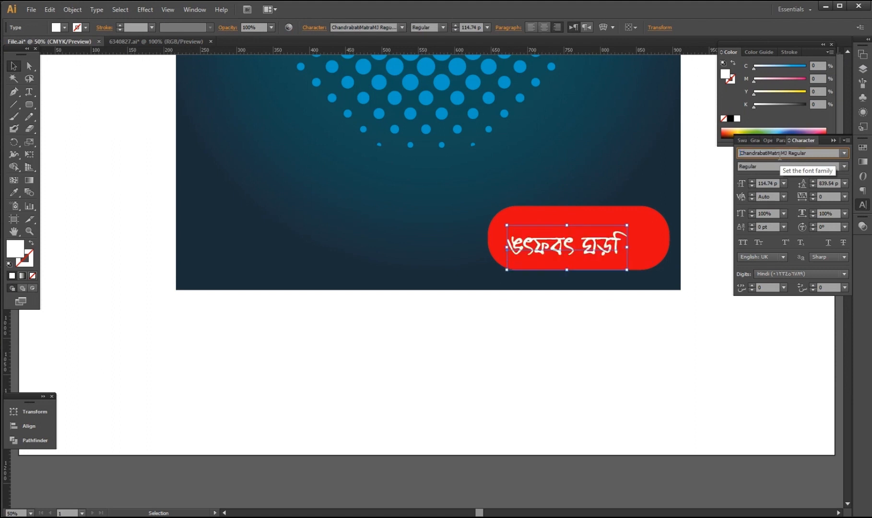
key("Down")
key("Down")
key("Down")
key("Down")
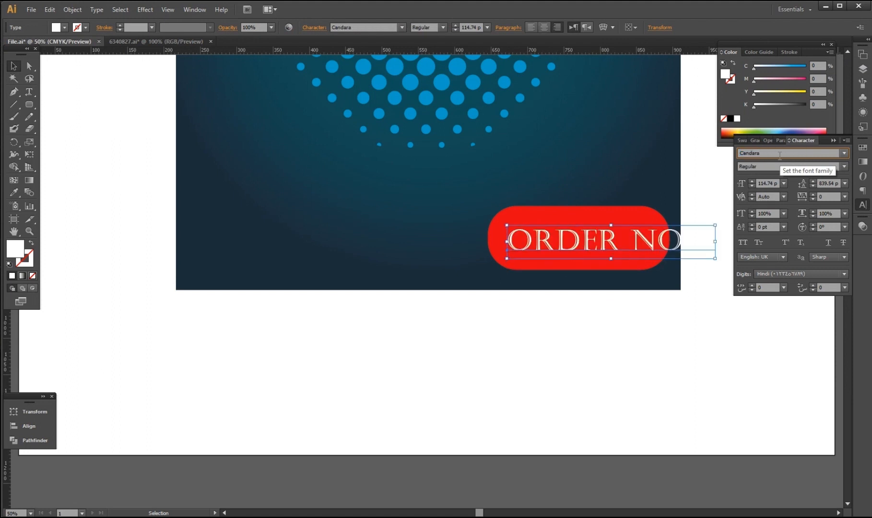
key("Up")
key("Up")
key("Up")
key("Up")
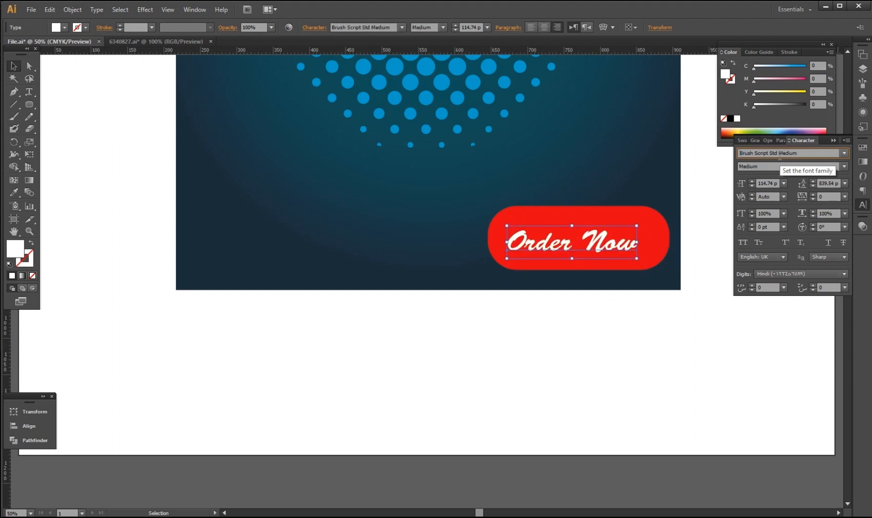
key("Up")
key("Up")
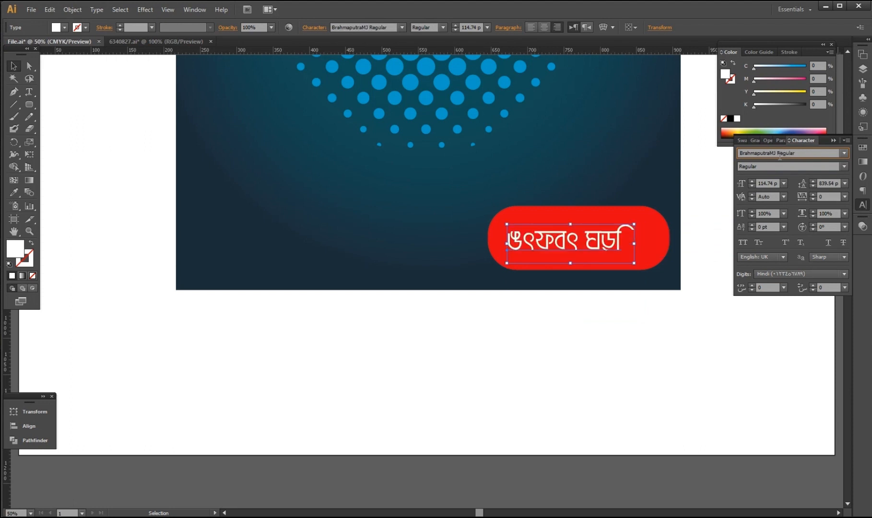
key("Down")
key("Down")
key("Up")
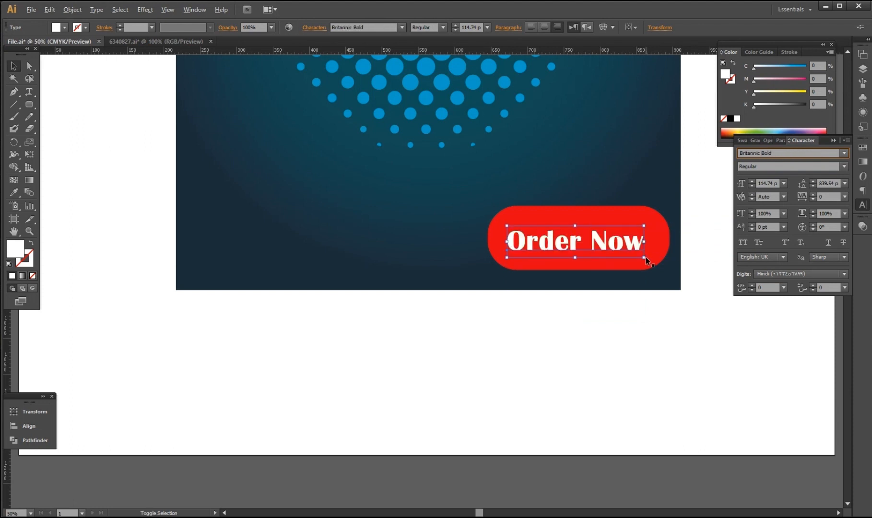
left_click_drag(644, 257, 608, 244)
Scale down the social icon group and move it onto the page.
left_click(408, 274)
scroll(407, 274, "up", 1)
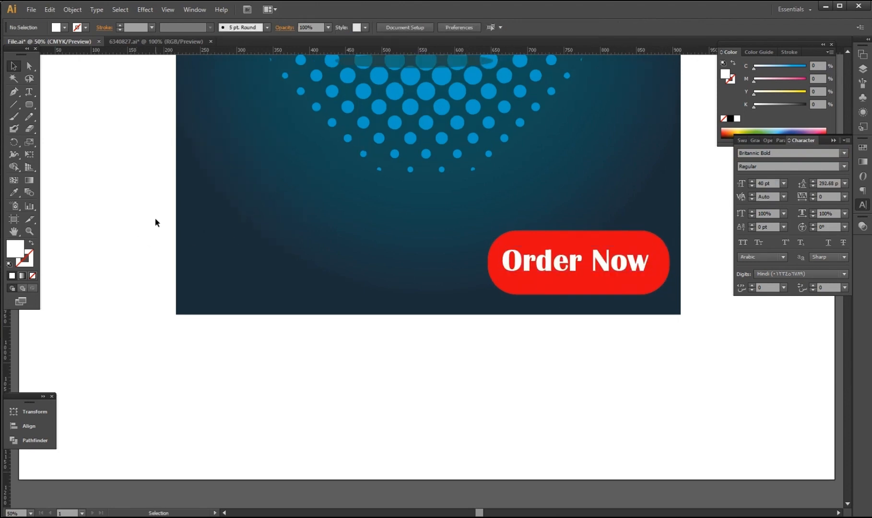
scroll(425, 474, "up", 1)
scroll(425, 472, "down", 3)
scroll(203, 354, "down", 2)
left_click_drag(106, 302, 138, 466)
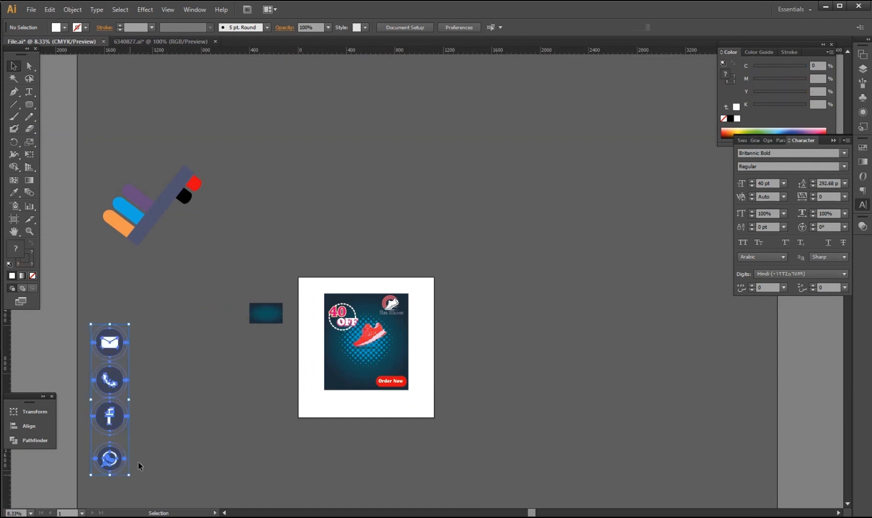
left_click_drag(113, 419, 298, 406)
scroll(298, 407, "up", 1)
scroll(299, 407, "down", 8)
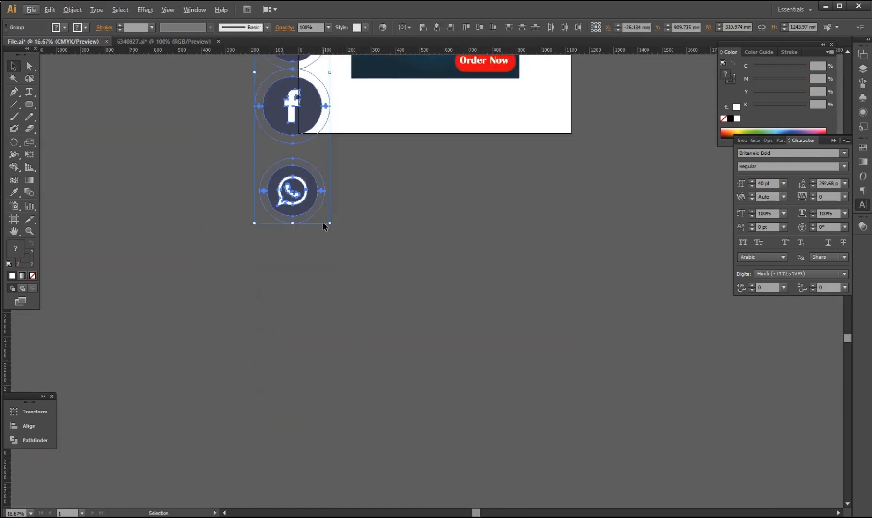
scroll(323, 222, "down", 2)
left_click_drag(313, 225, 311, 151)
Place the icon column at the banner's left edge and space the four icons evenly.
scroll(365, 173, "up", 3)
scroll(336, 216, "up", 3)
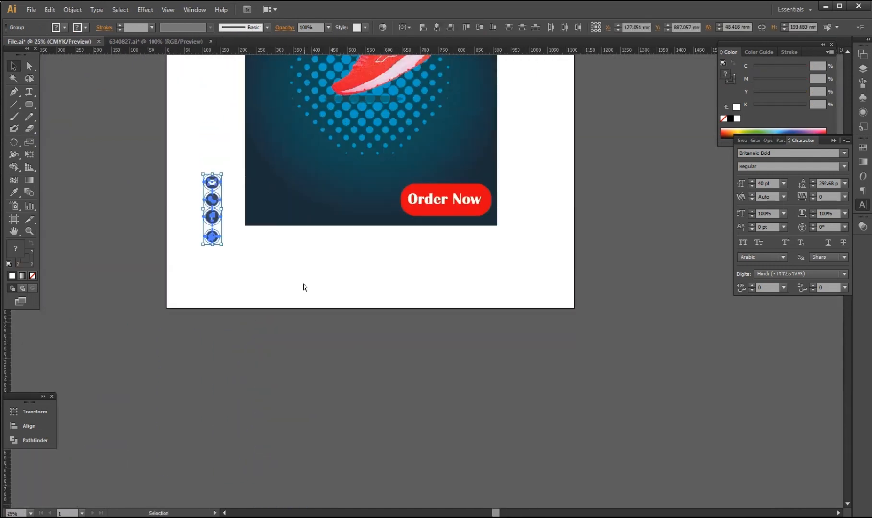
scroll(304, 284, "up", 3)
scroll(468, 483, "right", 2)
left_click_drag(103, 142, 217, 136)
scroll(321, 355, "up", 6)
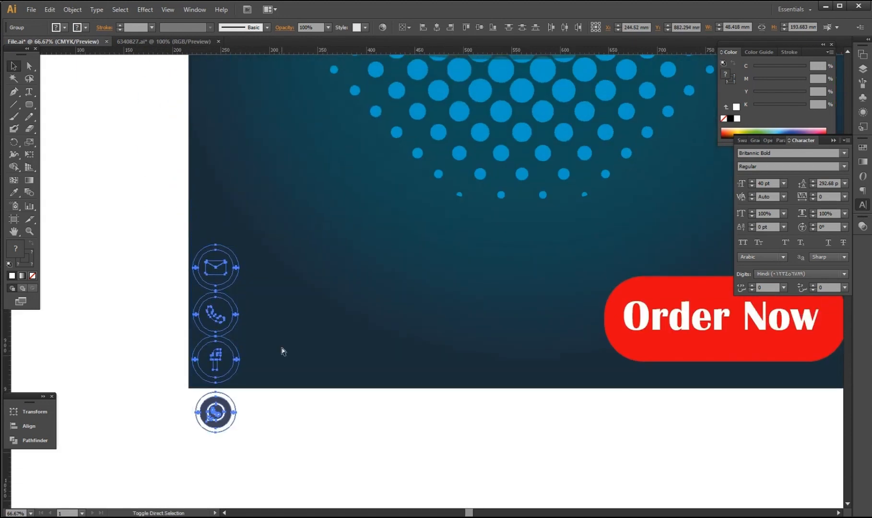
left_click_drag(201, 350, 219, 298)
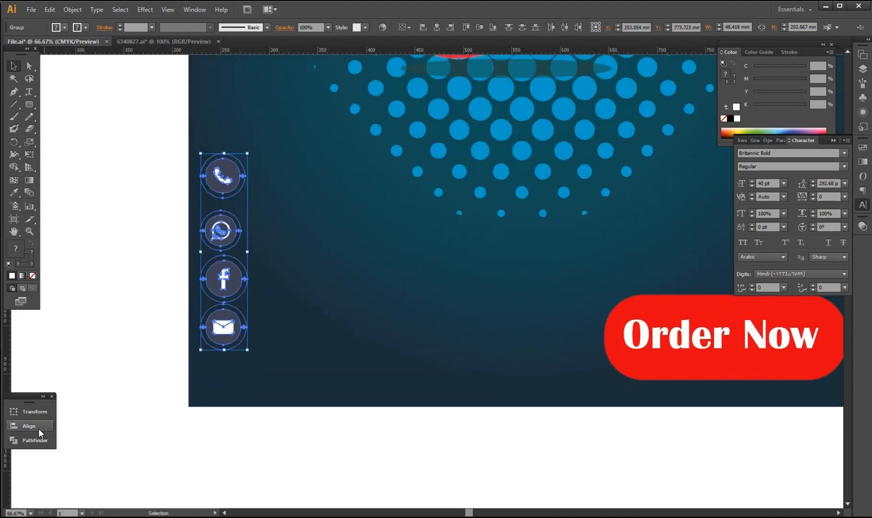
left_click(28, 426)
left_click(84, 458)
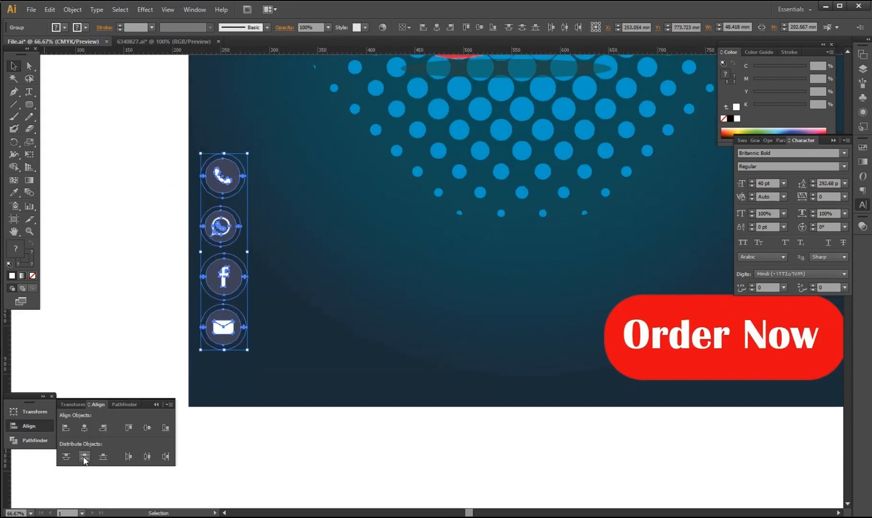
left_click(271, 453)
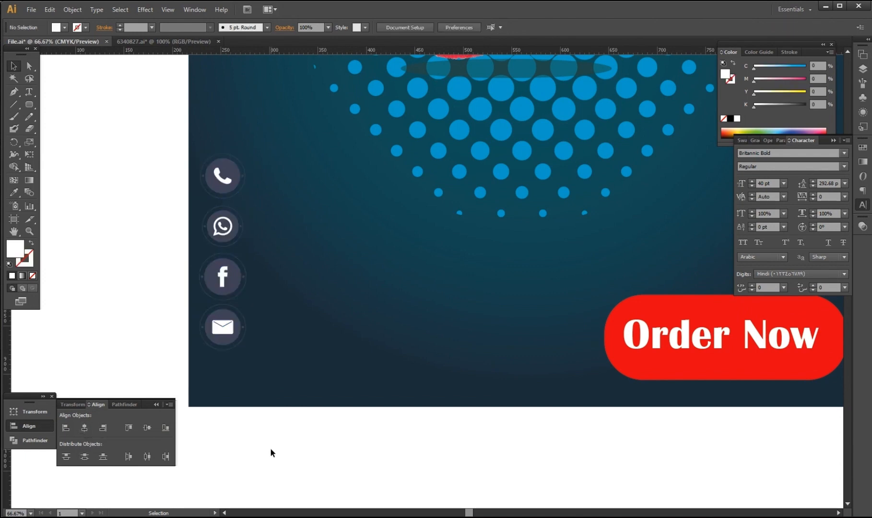
Shrink the four-icon group around its centre and nudge it down slightly.
left_click_drag(156, 136, 241, 346)
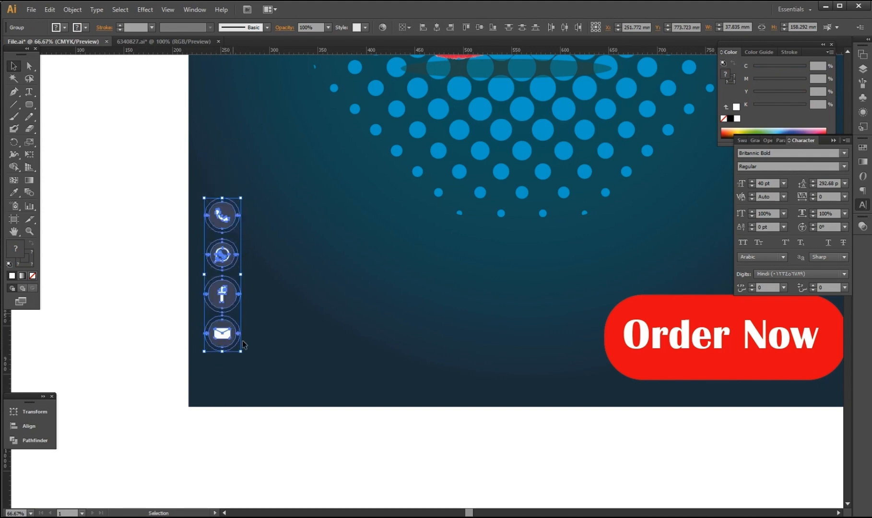
left_click(379, 481)
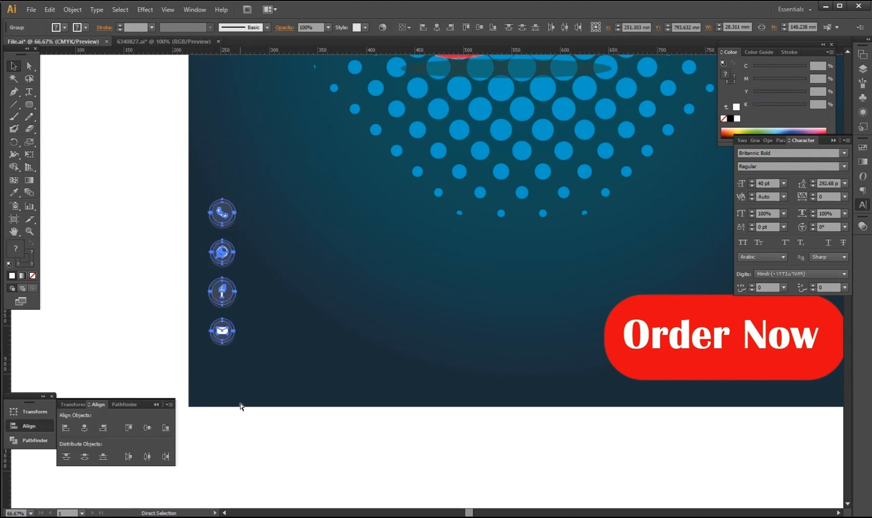
key("ctrl+Down")
key("ctrl+Down")
key("ctrl+Down")
key("ctrl+Down")
key("ctrl+Down")
key("ctrl+Down")
key("ctrl+Down")
key("ctrl+Down")
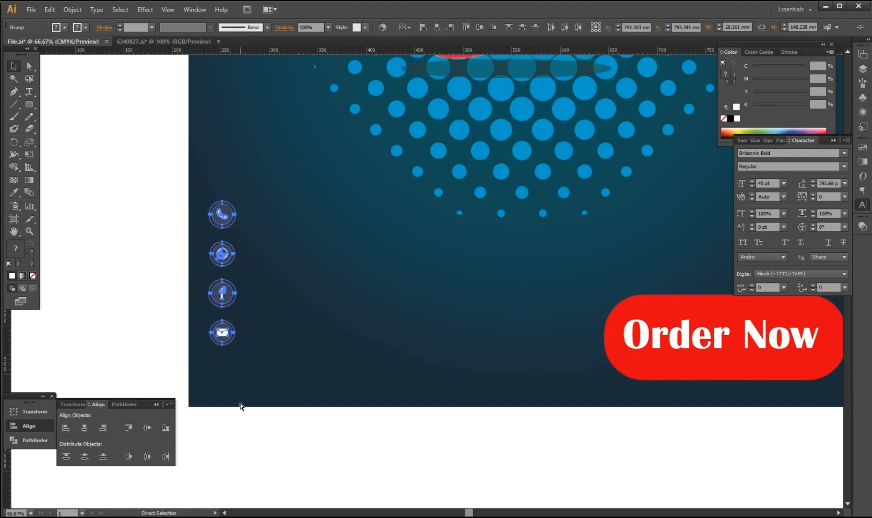
left_click(238, 443)
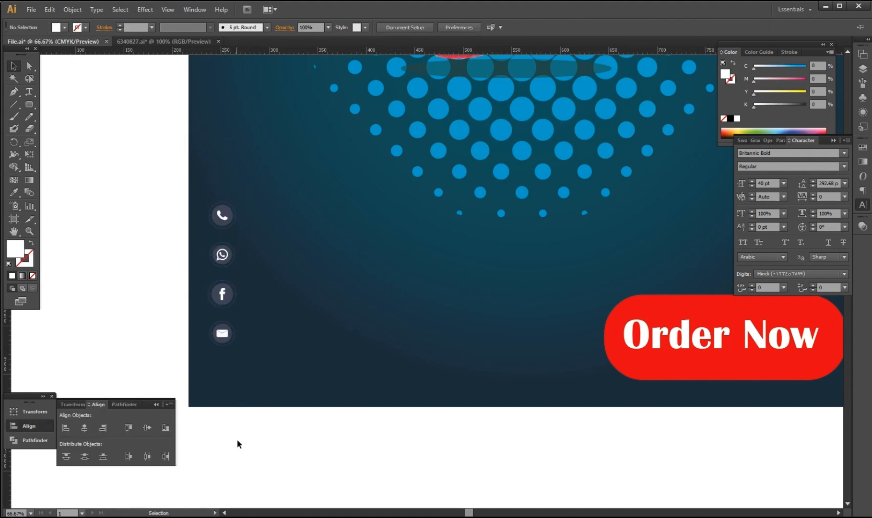
left_click(156, 405)
left_click_drag(206, 177, 234, 349)
Undo the accidental near-white fill on the phone icon and switch to Direct Selection.
left_click(248, 228)
left_click(226, 219)
left_click(756, 95)
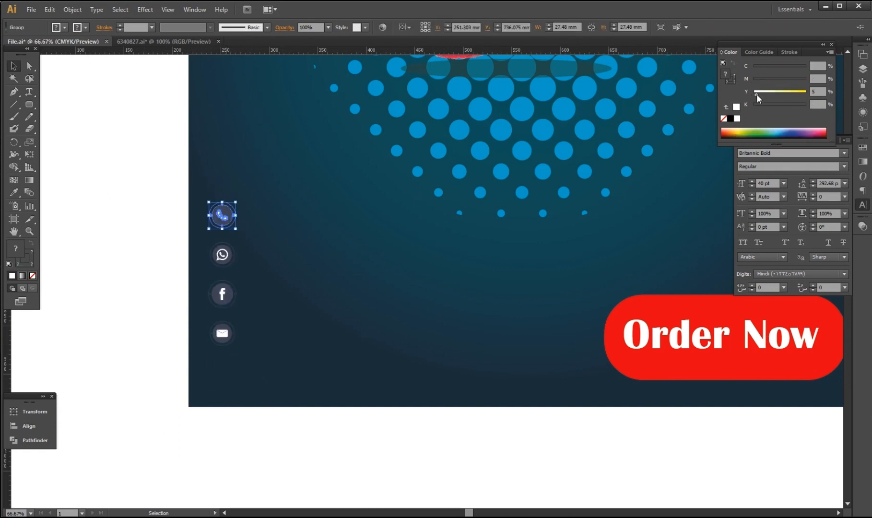
scroll(231, 229, "up", 3)
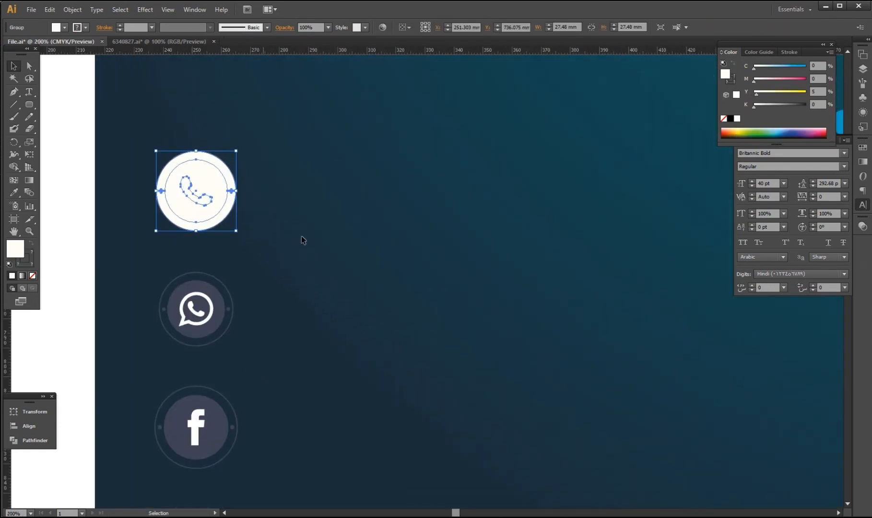
left_click(302, 240)
key("ctrl+z")
left_click(215, 222)
left_click(30, 66)
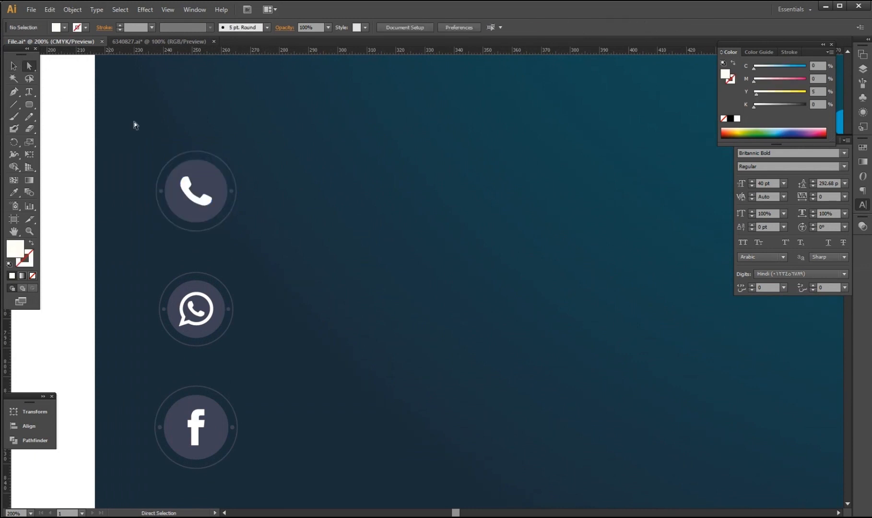
Fill the phone icon's inner circle bright red in CMYK: 100 magenta, no black.
left_click(209, 187)
left_click(830, 52)
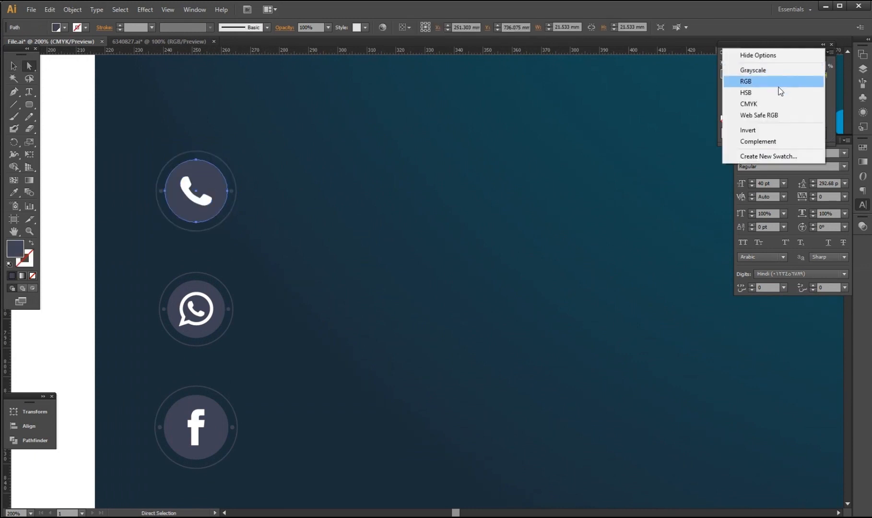
left_click(767, 104)
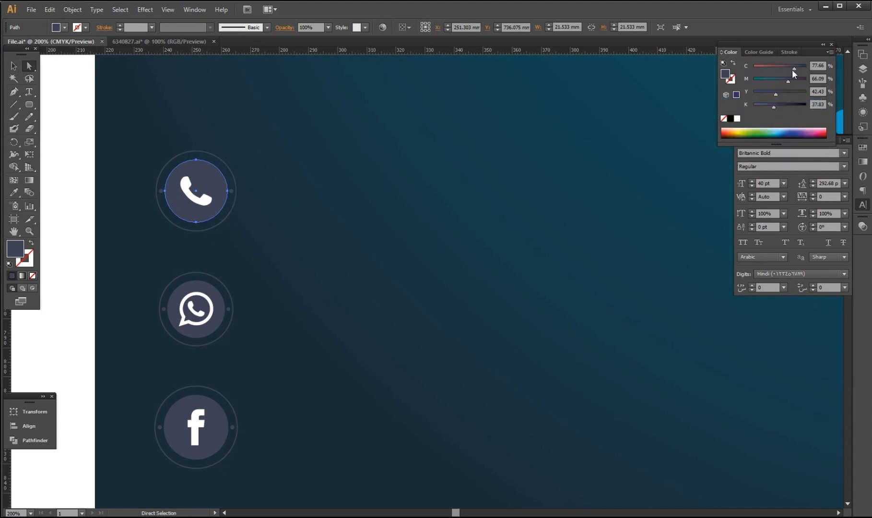
left_click(788, 79)
left_click_drag(787, 81, 675, 107)
left_click(428, 247)
scroll(358, 255, "down", 1)
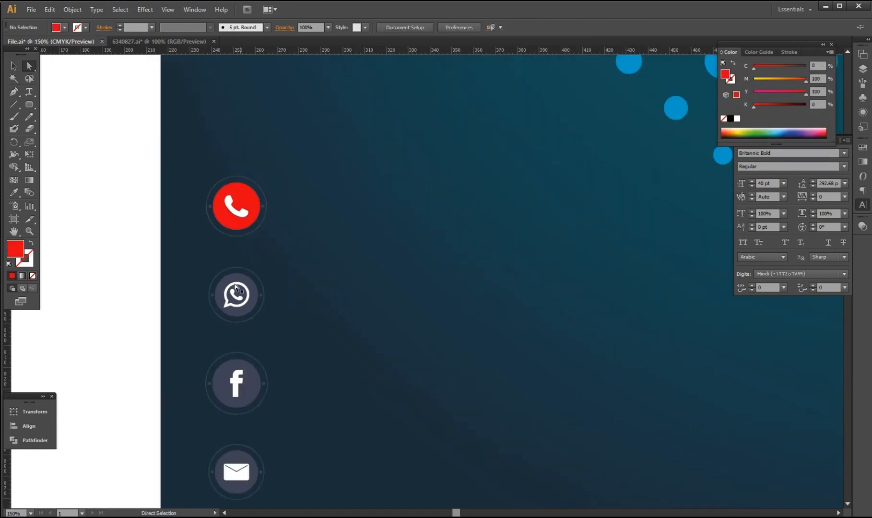
scroll(254, 314, "down", 1)
Turn the WhatsApp icon's inner circle green.
left_click(251, 295)
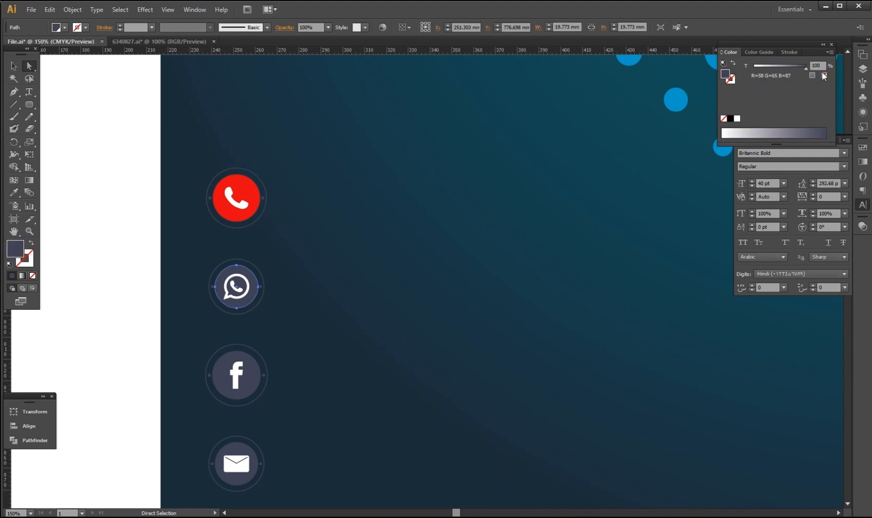
key("i")
left_click(254, 197)
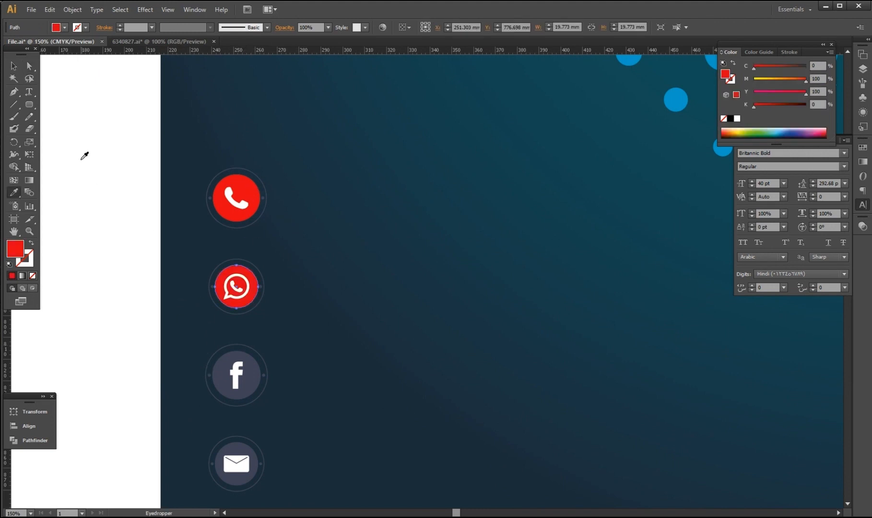
left_click(13, 66)
left_click(244, 348)
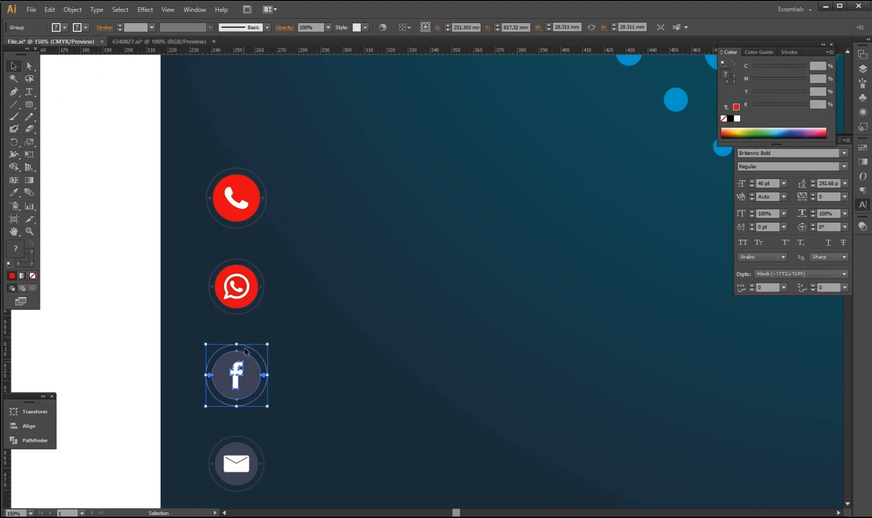
left_click(243, 309)
left_click(29, 66)
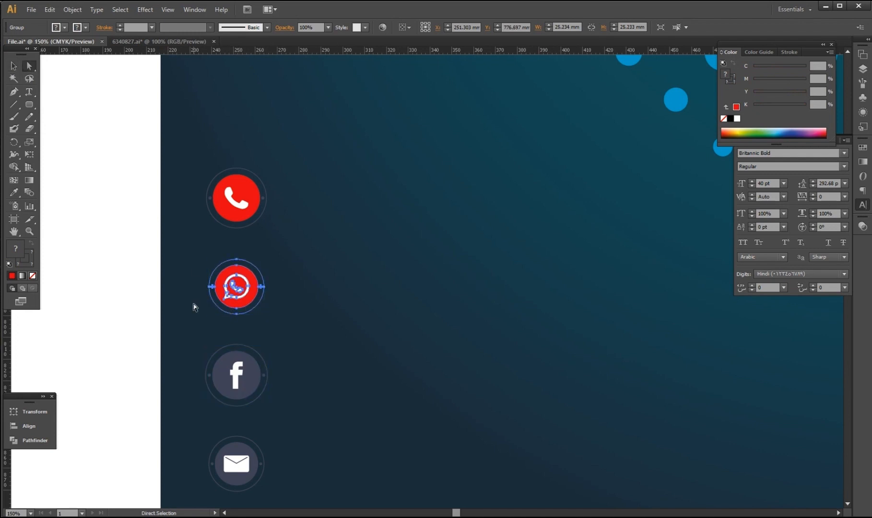
left_click(252, 293)
left_click_drag(806, 80, 855, 67)
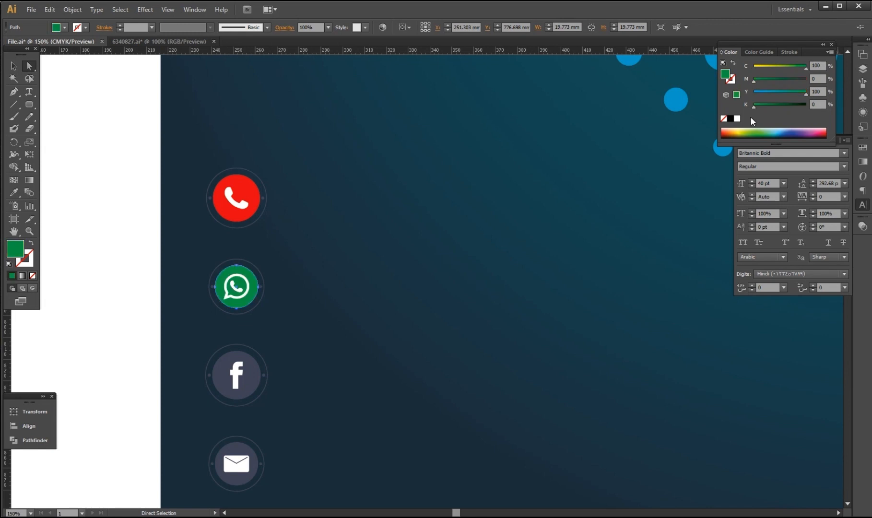
Recolour the Facebook icon's inner circle blue using CMYK values.
left_click(259, 374)
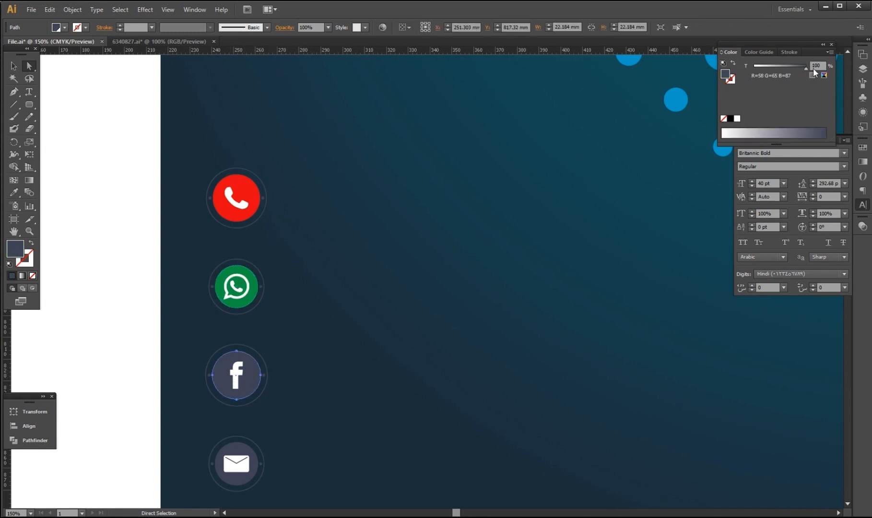
left_click(824, 76)
left_click_drag(784, 80, 838, 81)
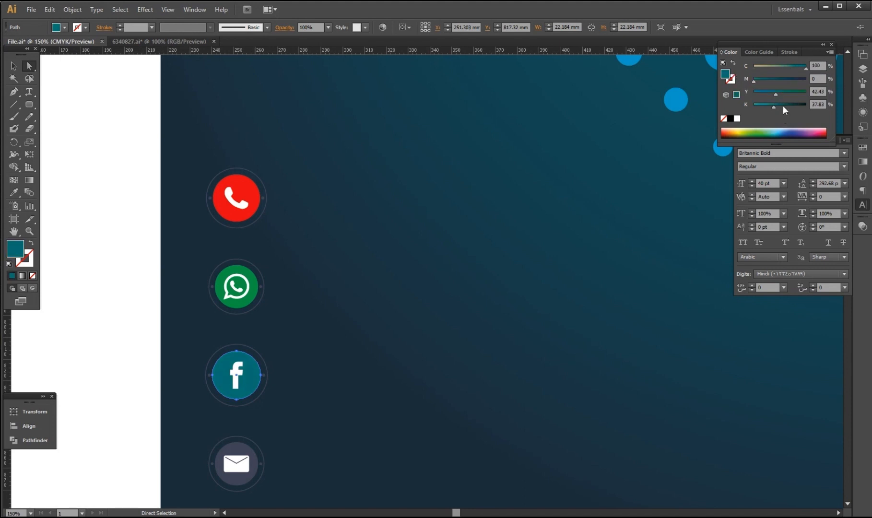
scroll(294, 427, "down", 2)
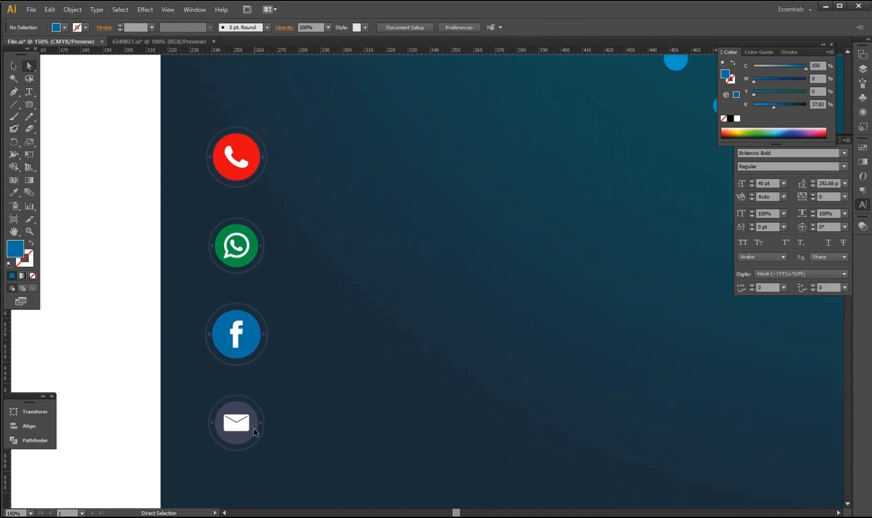
Make the mail icon's inner circle pink by removing cyan.
left_click(254, 430)
left_click(821, 75)
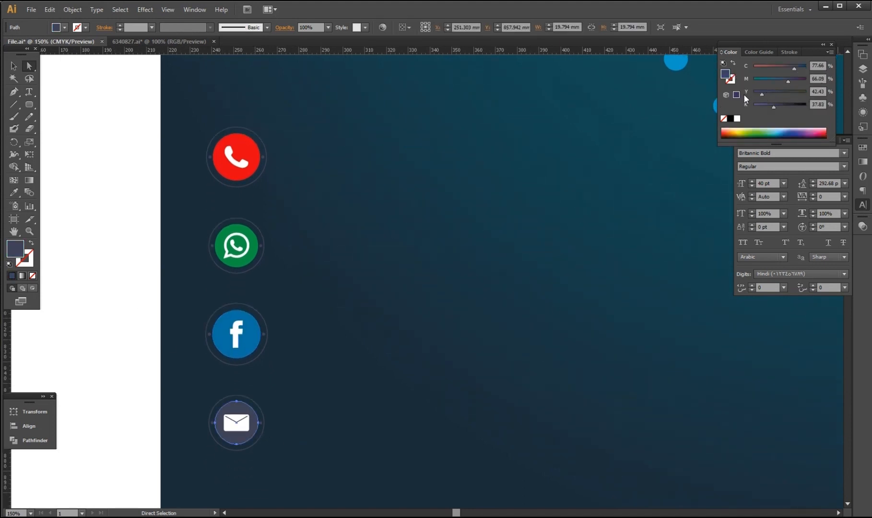
left_click_drag(788, 84, 828, 91)
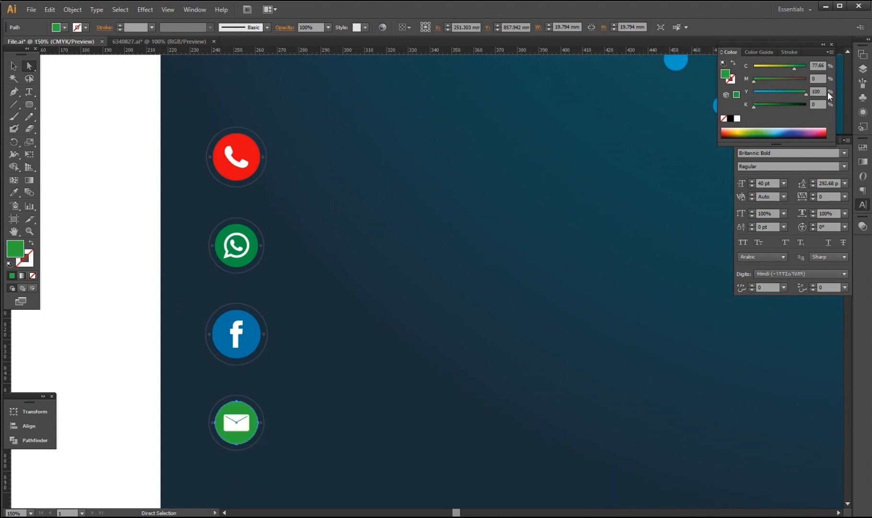
left_click_drag(754, 80, 727, 94)
left_click_drag(799, 68, 747, 86)
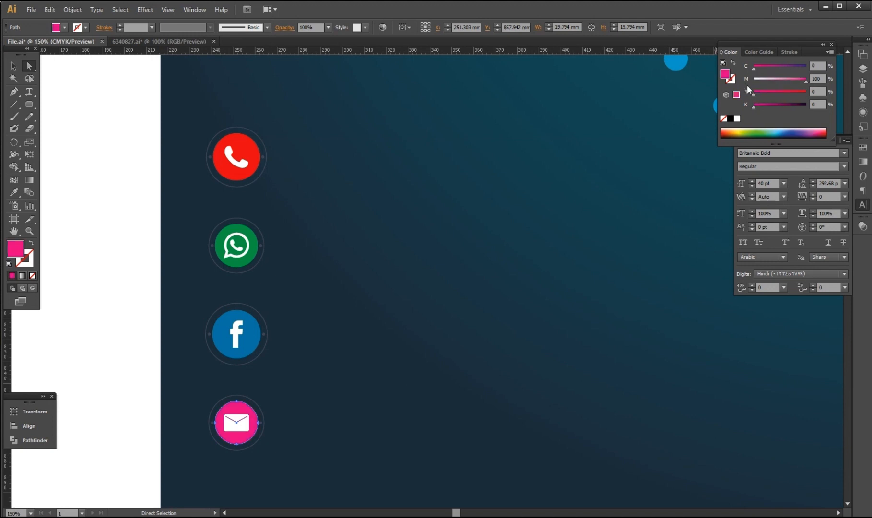
left_click(142, 241)
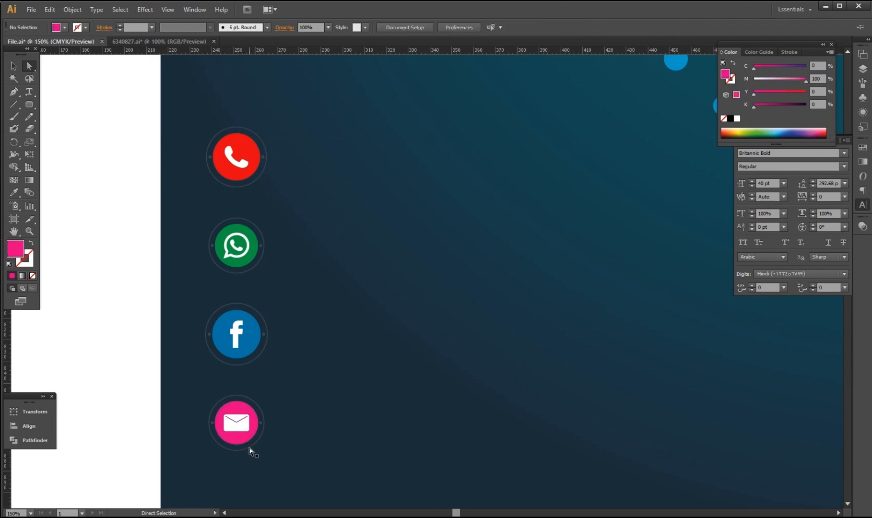
left_click(250, 450)
mouse_move(760, 104)
left_mouse_down()
mouse_move(815, 110)
mouse_move(750, 106)
left_mouse_up()
left_click(217, 372)
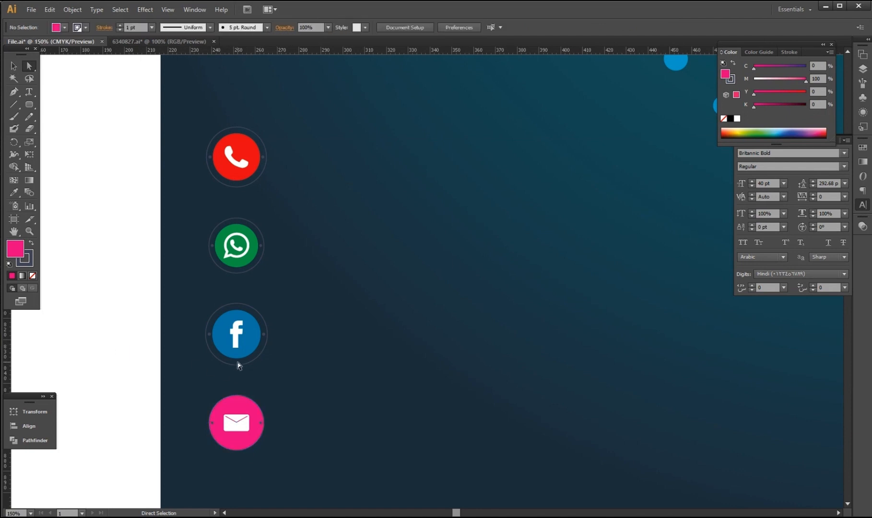
Give the icons' outer rings a teal fill.
left_click(240, 365)
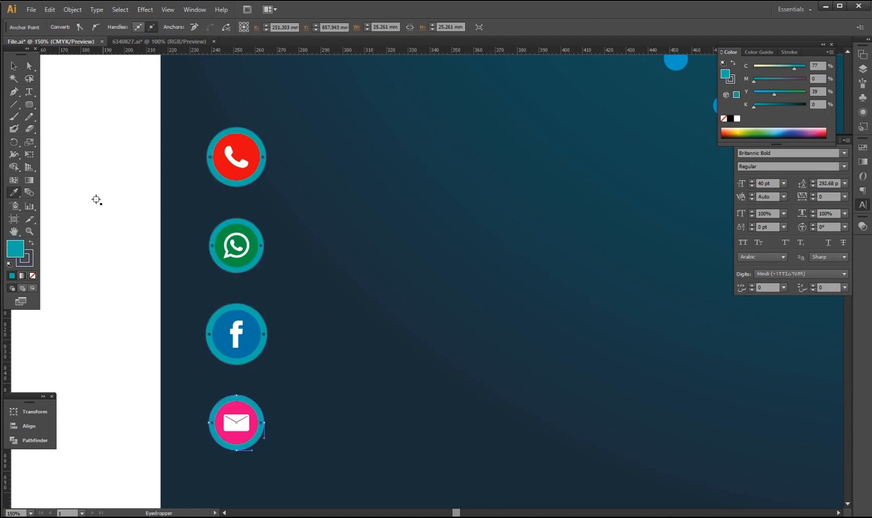
left_click(16, 71)
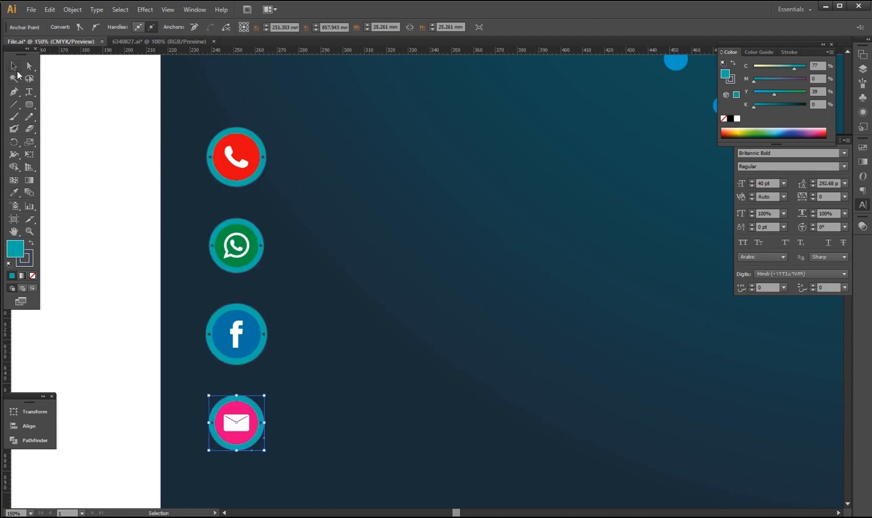
left_click(337, 460)
scroll(322, 407, "up", 3)
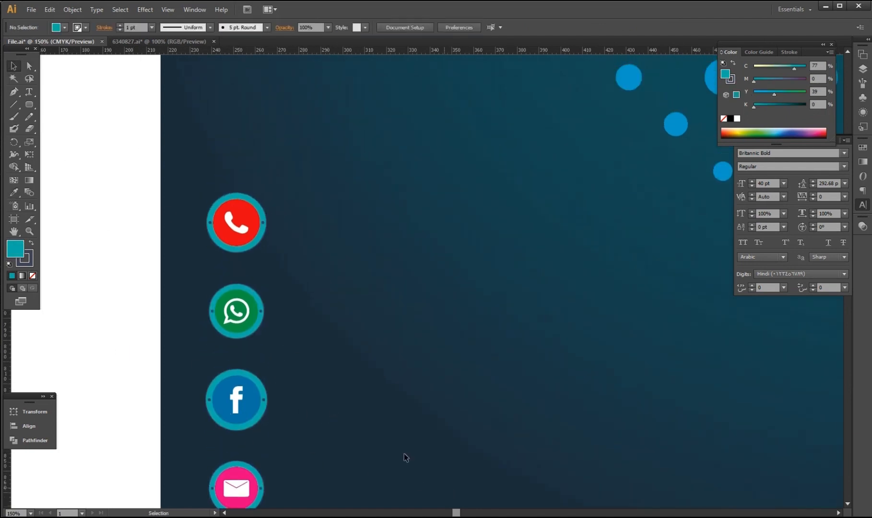
Type the placeholder phone number using Arabic digits.
left_click(29, 92)
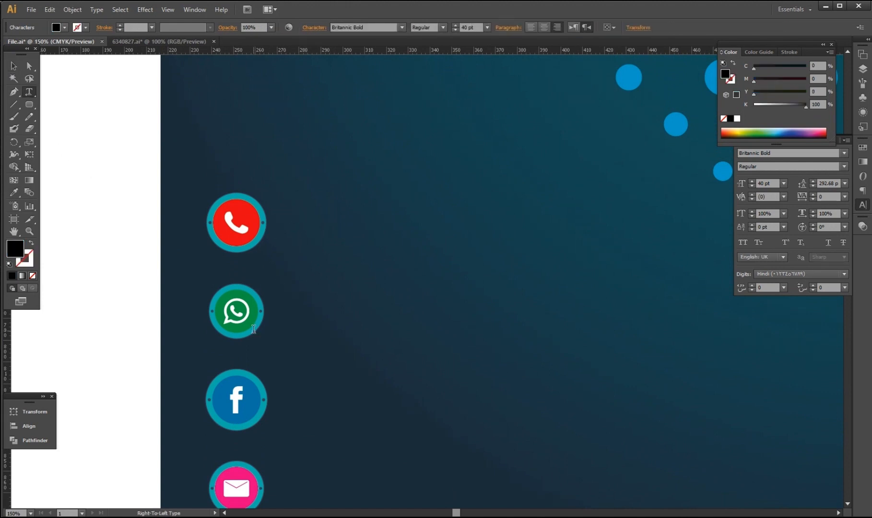
key("BackSpace")
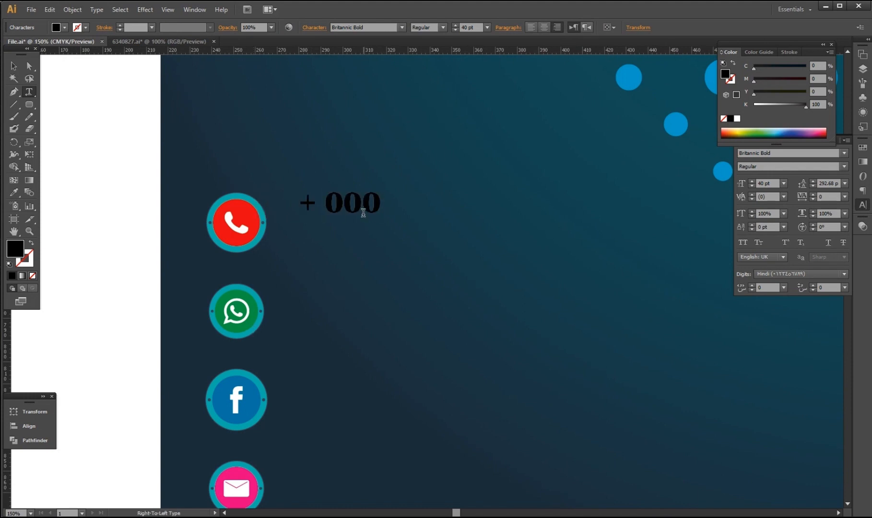
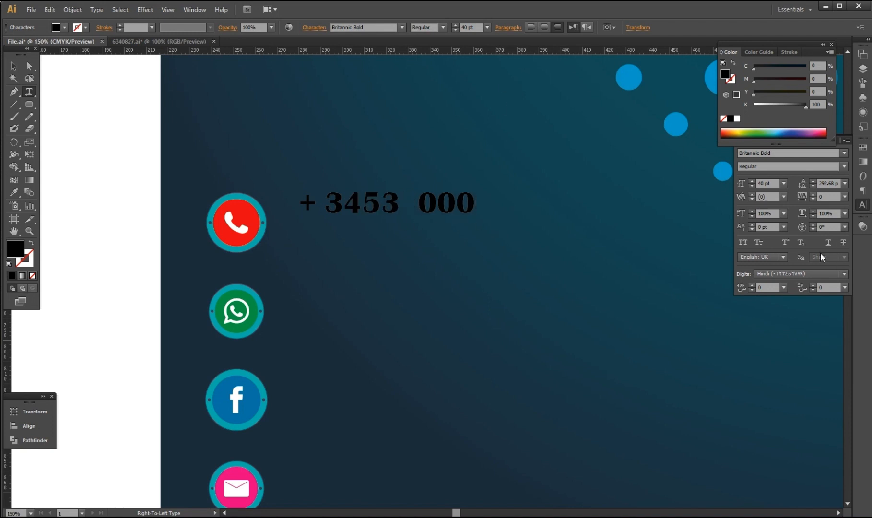
left_click(774, 271)
left_click(760, 303)
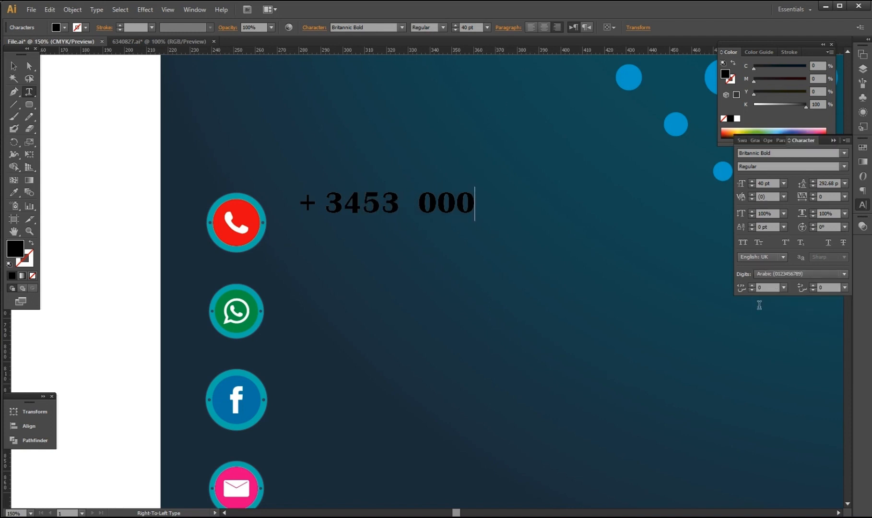
key("ctrl+a")
left_click(774, 274)
left_click(768, 287)
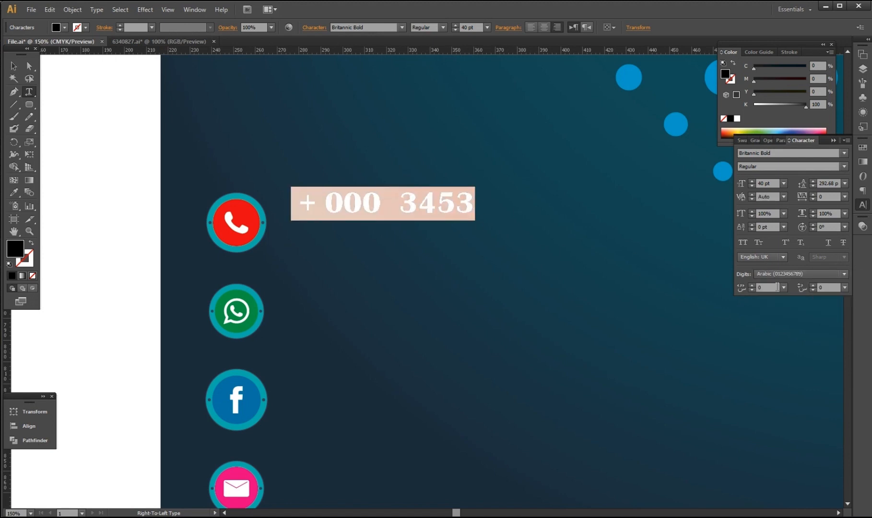
left_click(489, 212)
type("6335")
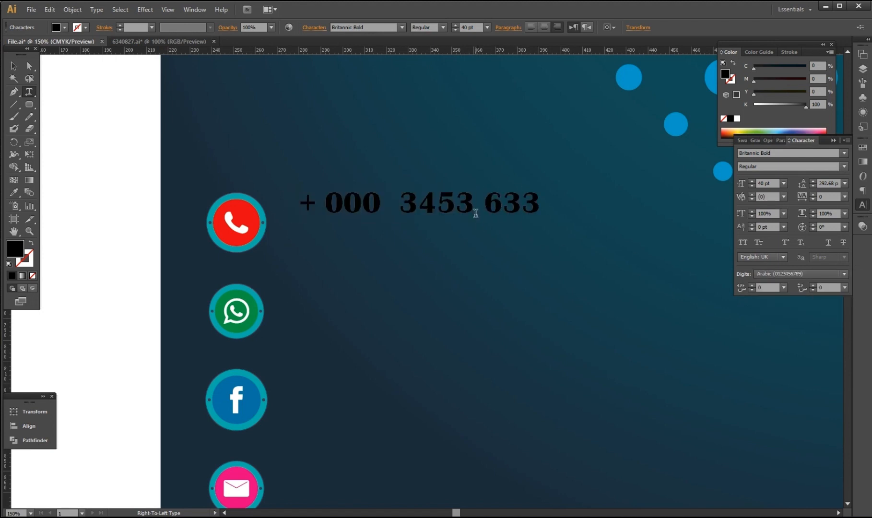
Move the number beside the red phone icon, enlarge it slightly, and make it white.
left_click(13, 65)
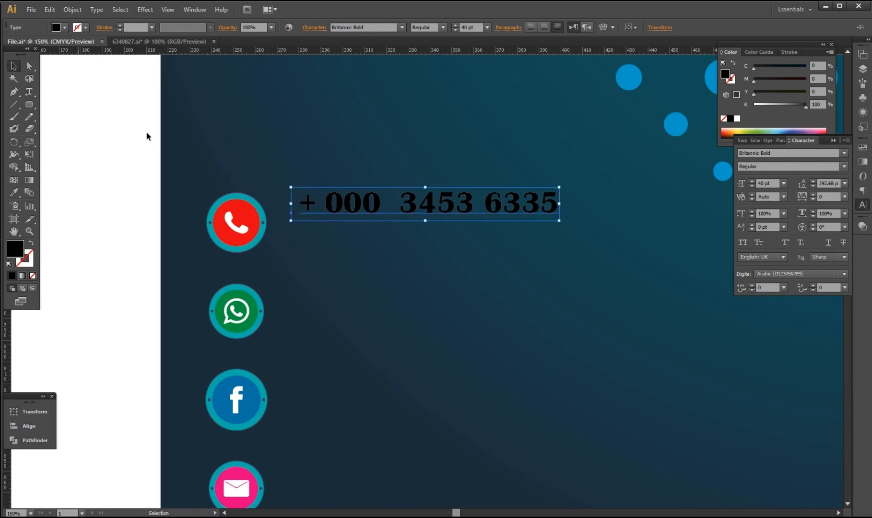
left_click_drag(369, 207, 354, 229)
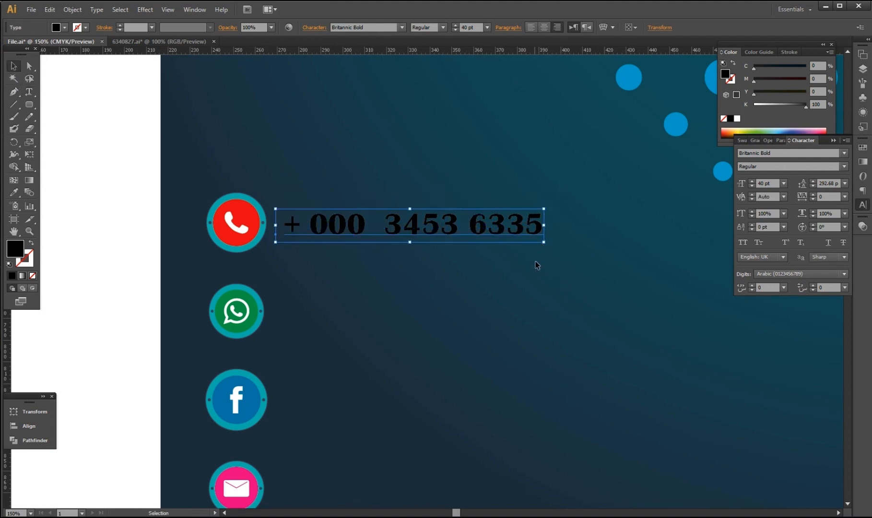
left_click_drag(544, 243, 554, 248)
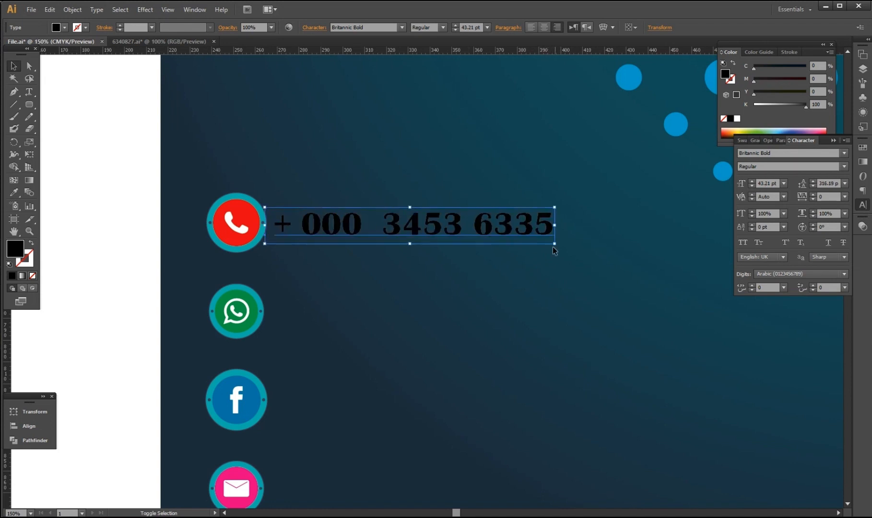
left_click_drag(505, 232, 506, 227)
left_click_drag(805, 105, 743, 105)
left_click(545, 382)
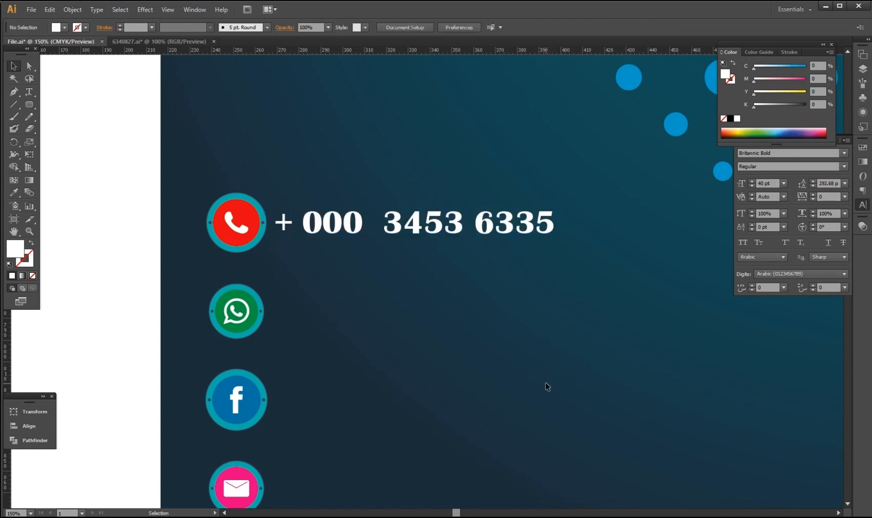
Duplicate the phone number beside the other contact icons.
left_click(446, 228)
left_click_drag(446, 232, 437, 474)
scroll(451, 403, "down", 1)
left_click(444, 426)
left_click(444, 390)
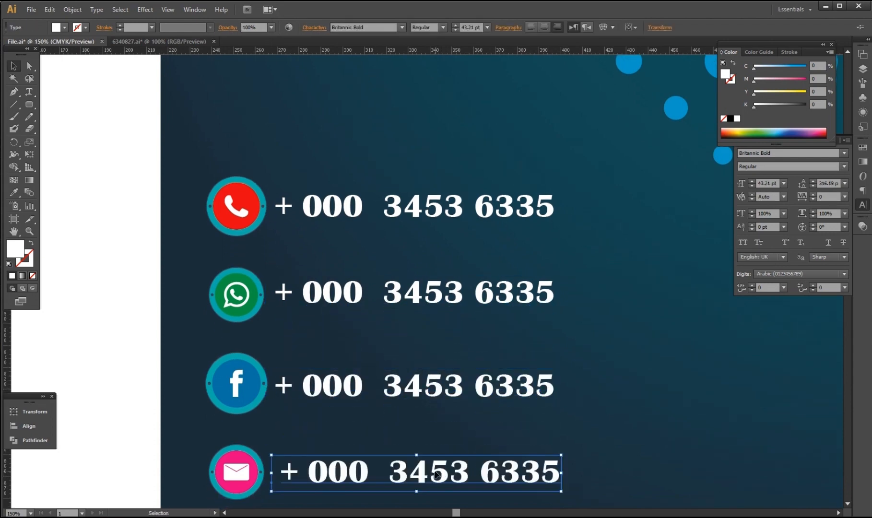
double_click(294, 379)
left_click_drag(277, 384, 563, 382)
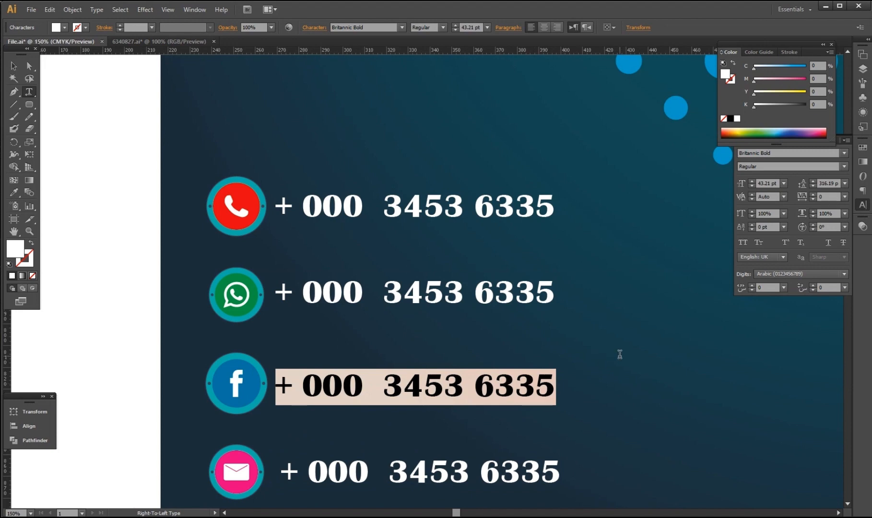
type("www")
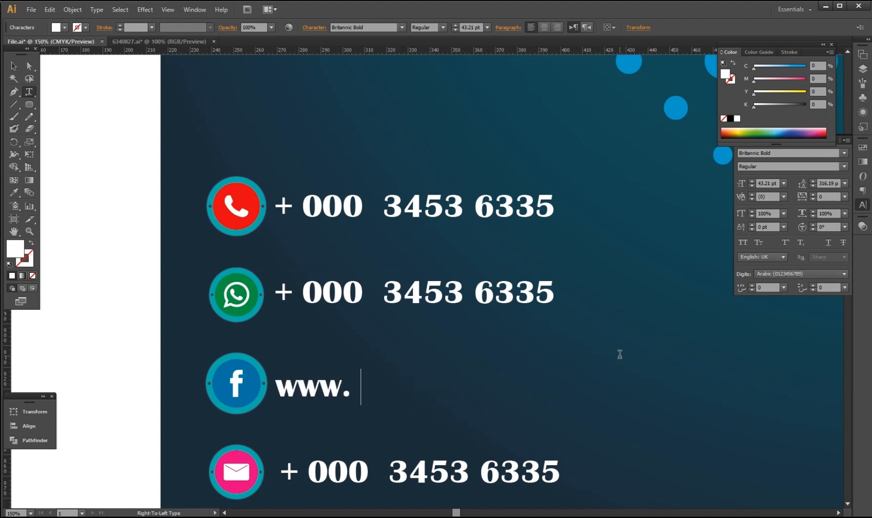
type(". rS")
key("BackSpace")
key("BackSpace")
type("rS")
key("BackSpace")
key("BackSpace")
type("R")
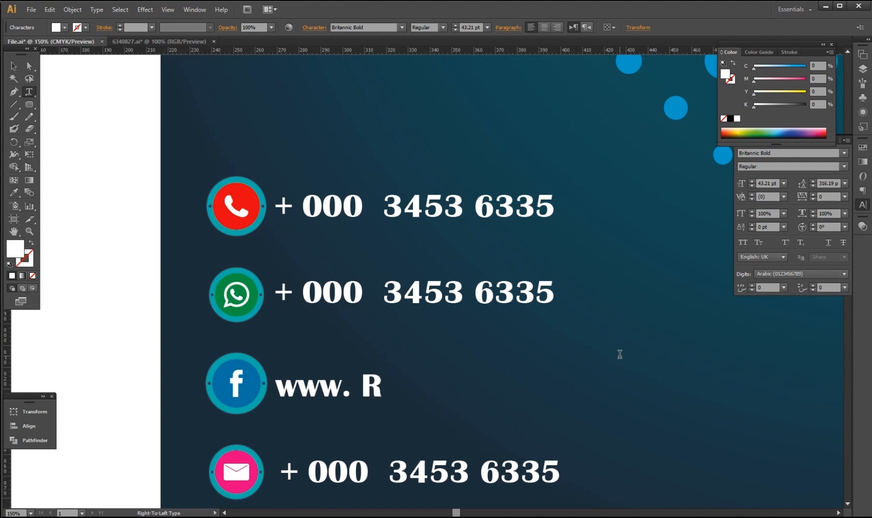
type("S")
key("BackSpace")
key("BackSpace")
type("rst")
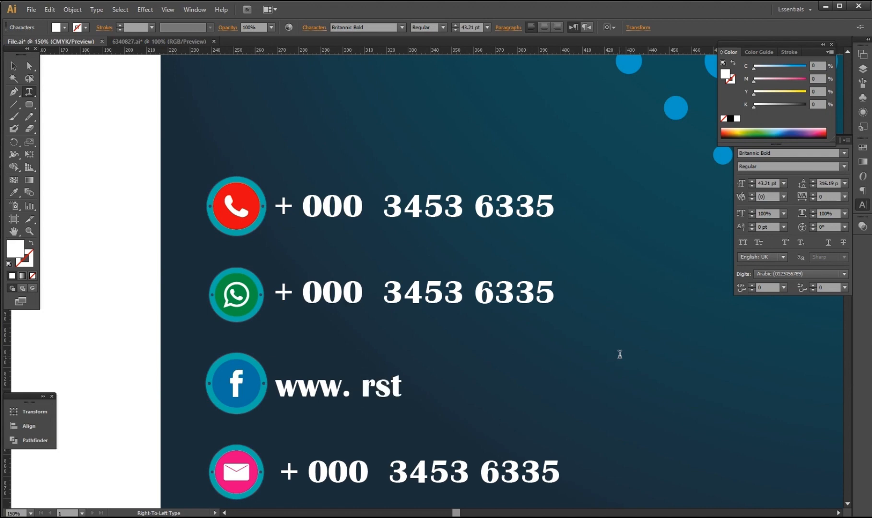
type(",")
key("BackSpace")
type(".")
type("c")
key("Left")
key("Left")
key("Left")
key("Left")
key("Left")
key("BackSpace")
key("Right")
key("Right")
key("Right")
key("BackSpace")
type("fab")
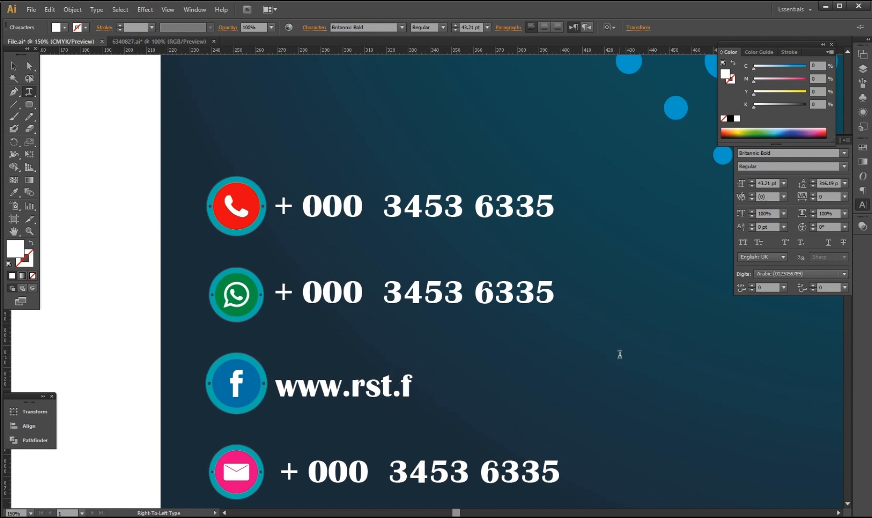
key("BackSpace")
key("BackSpace")
type("acbook")
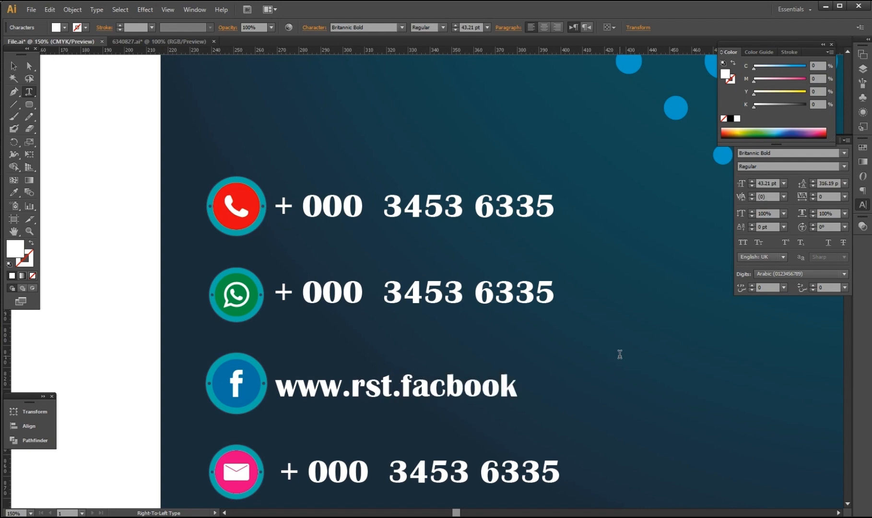
type(". com")
key("Left")
key("Left")
key("Left")
key("Left")
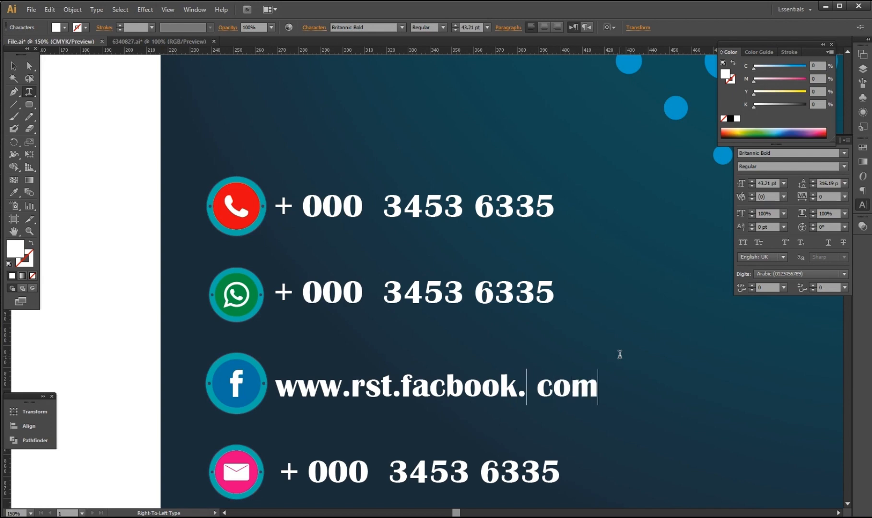
key("Delete")
Replace the email line's number with the shop's e-mail address.
triple_click(311, 487)
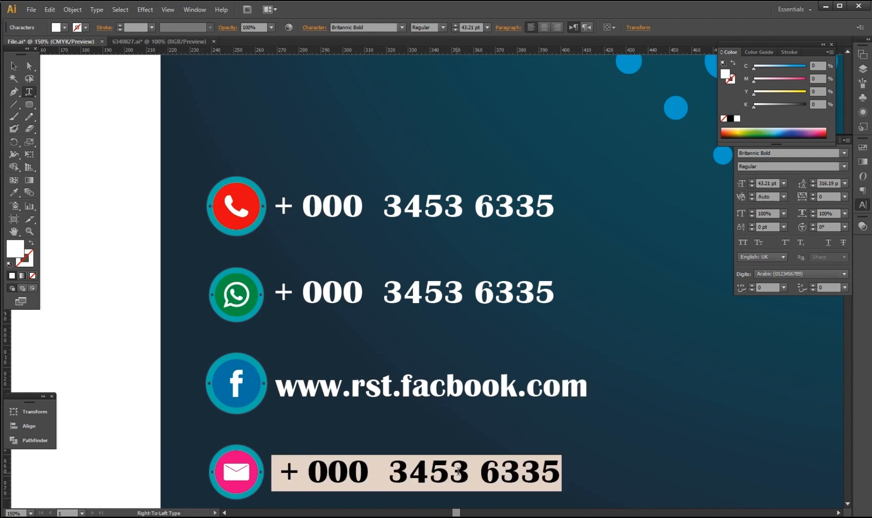
key("BackSpace")
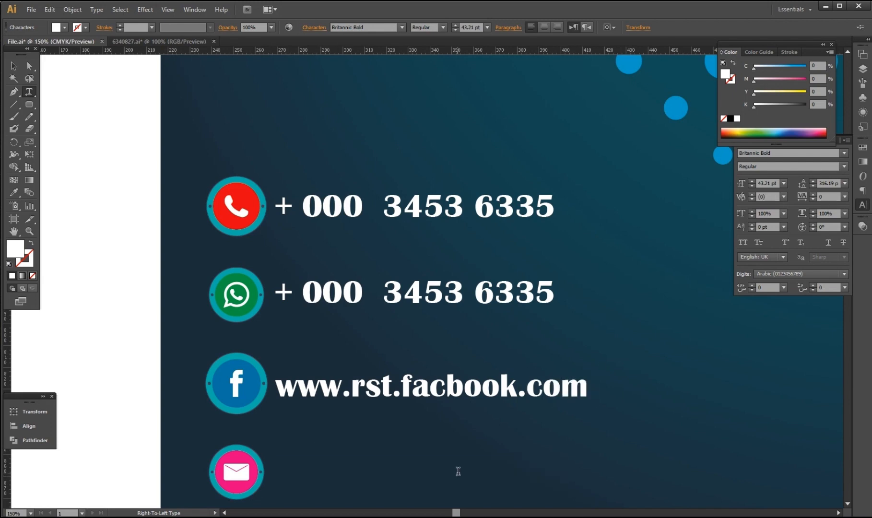
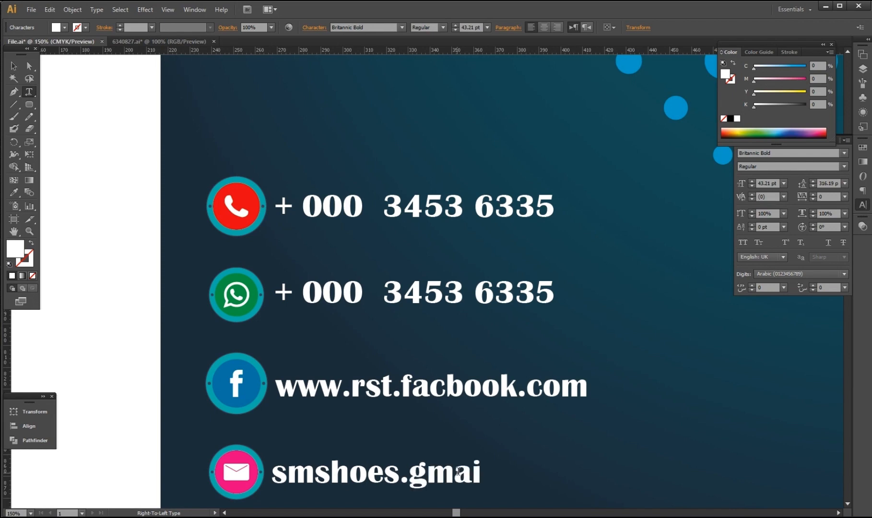
key("Escape")
key("ctrl+minus")
key("ctrl+minus")
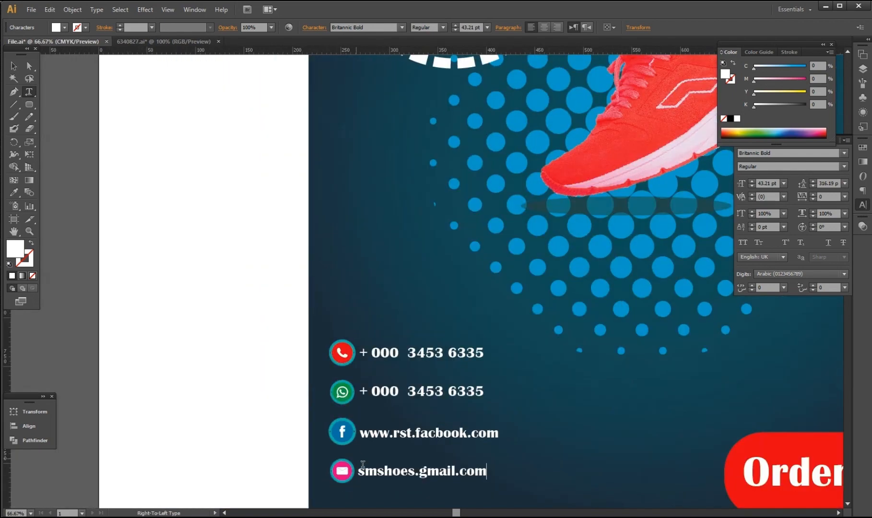
Select the four contact text lines and nudge them slightly right.
left_click(28, 68)
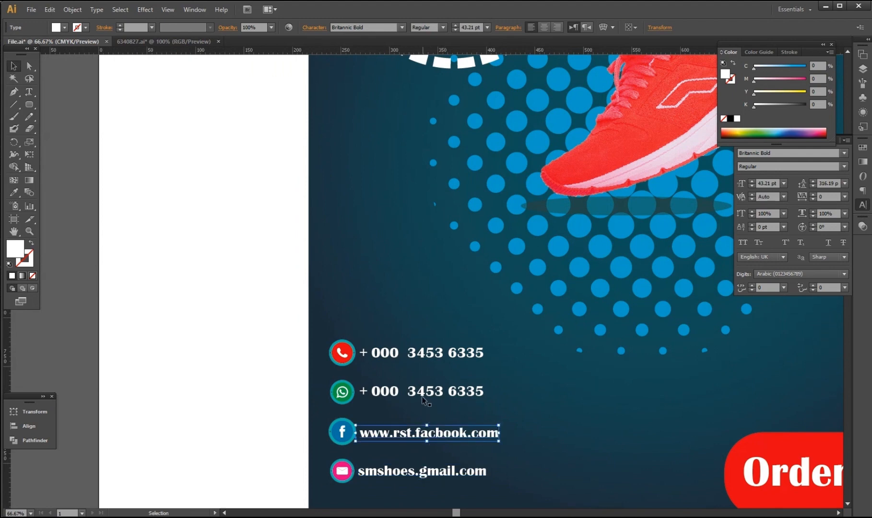
left_click(427, 436)
left_click(442, 476)
left_click(444, 434, "shift")
left_click(440, 391, "shift")
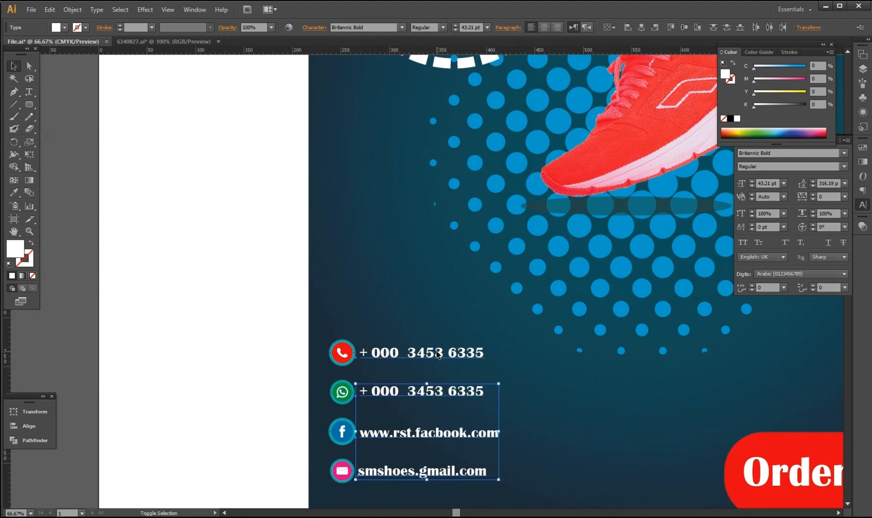
left_click(440, 354, "shift")
key("Right")
key("Right")
key("Right")
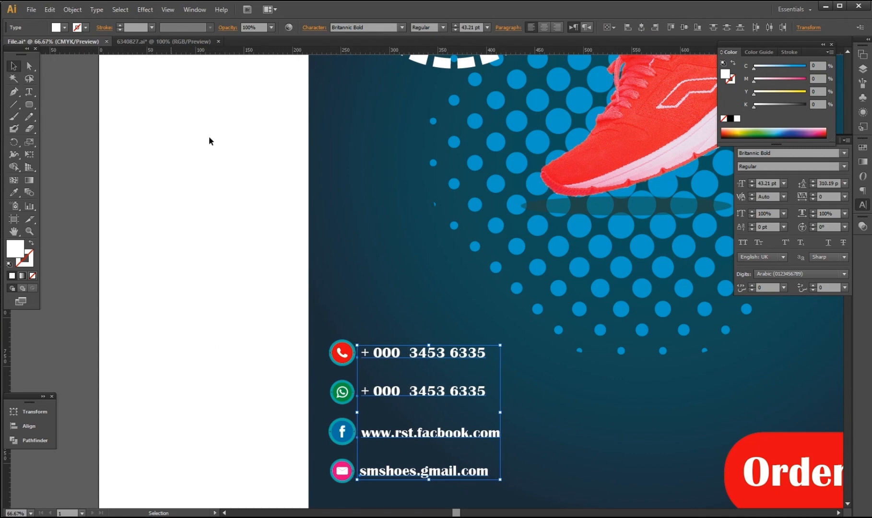
left_click(209, 325)
Select all four contact rows together with their icons.
scroll(209, 325, "down", 2)
left_click_drag(266, 313, 315, 402)
left_click(312, 357)
left_click_drag(252, 329, 357, 431)
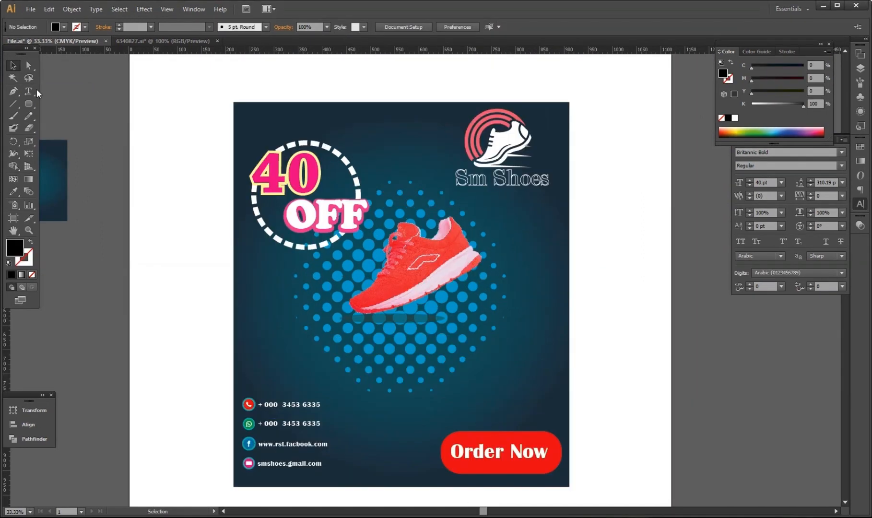
Start a new text line on the blank artboard below the poster.
left_click(29, 92)
scroll(504, 331, "down", 7)
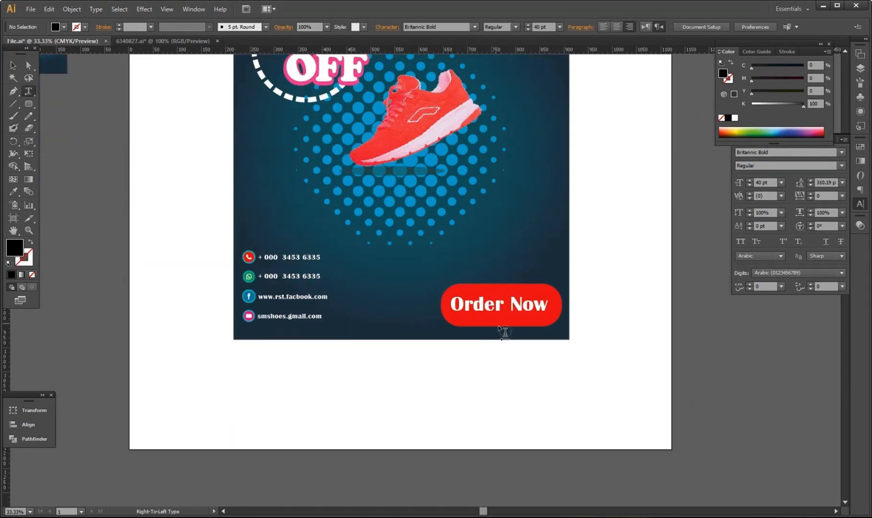
left_click(407, 290)
Type EXCLUSIBER SPORT as a left-to-right text line on the empty artboard.
key("ctrl+plus")
key("ctrl+plus")
key("ctrl+plus")
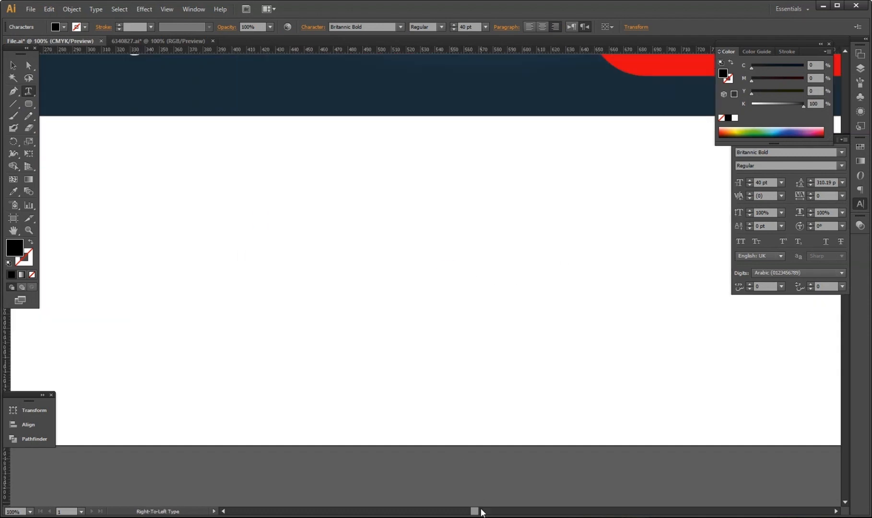
left_click_drag(475, 511, 485, 511)
type("E")
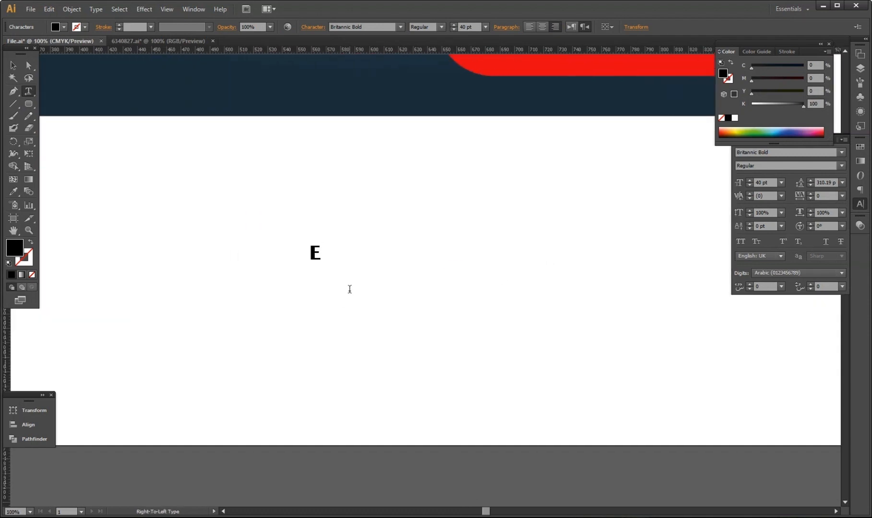
left_click(572, 27)
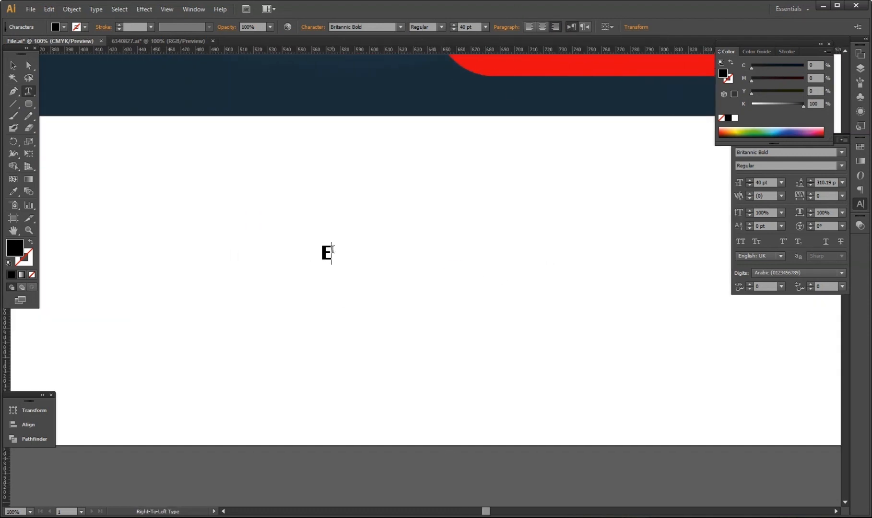
type("XCLUSIBER")
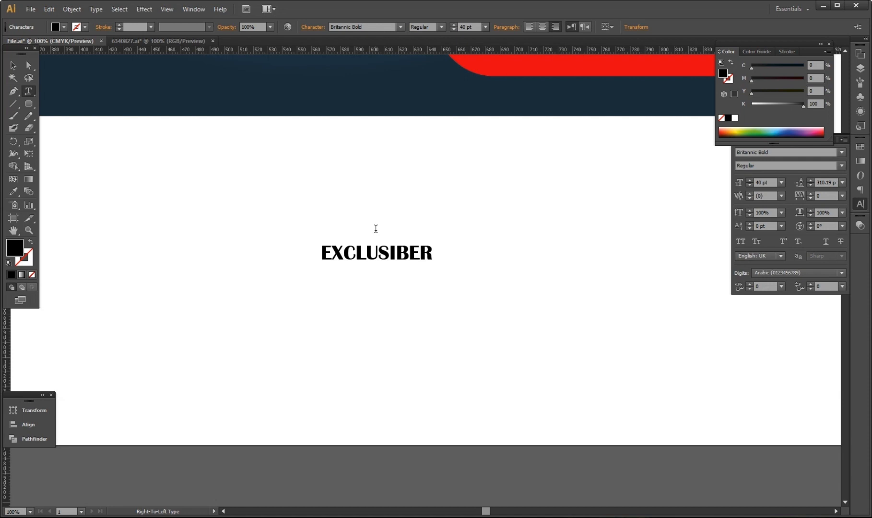
type(" SPORT")
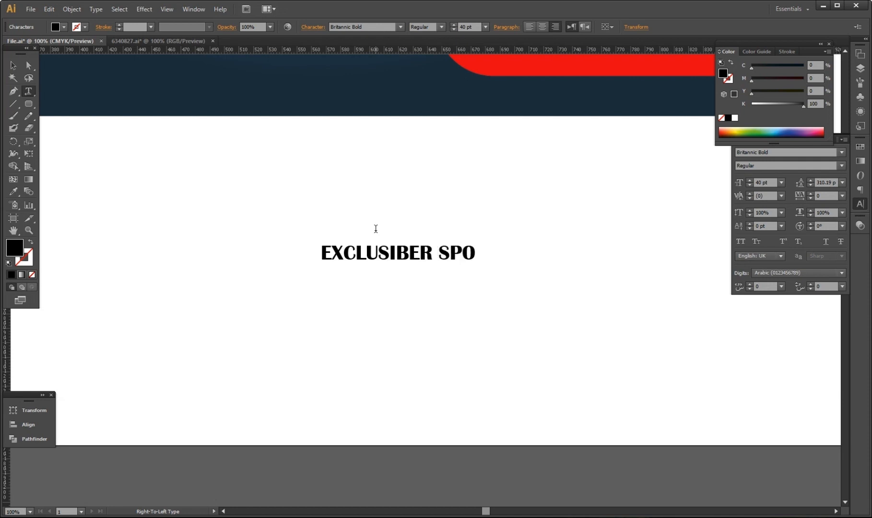